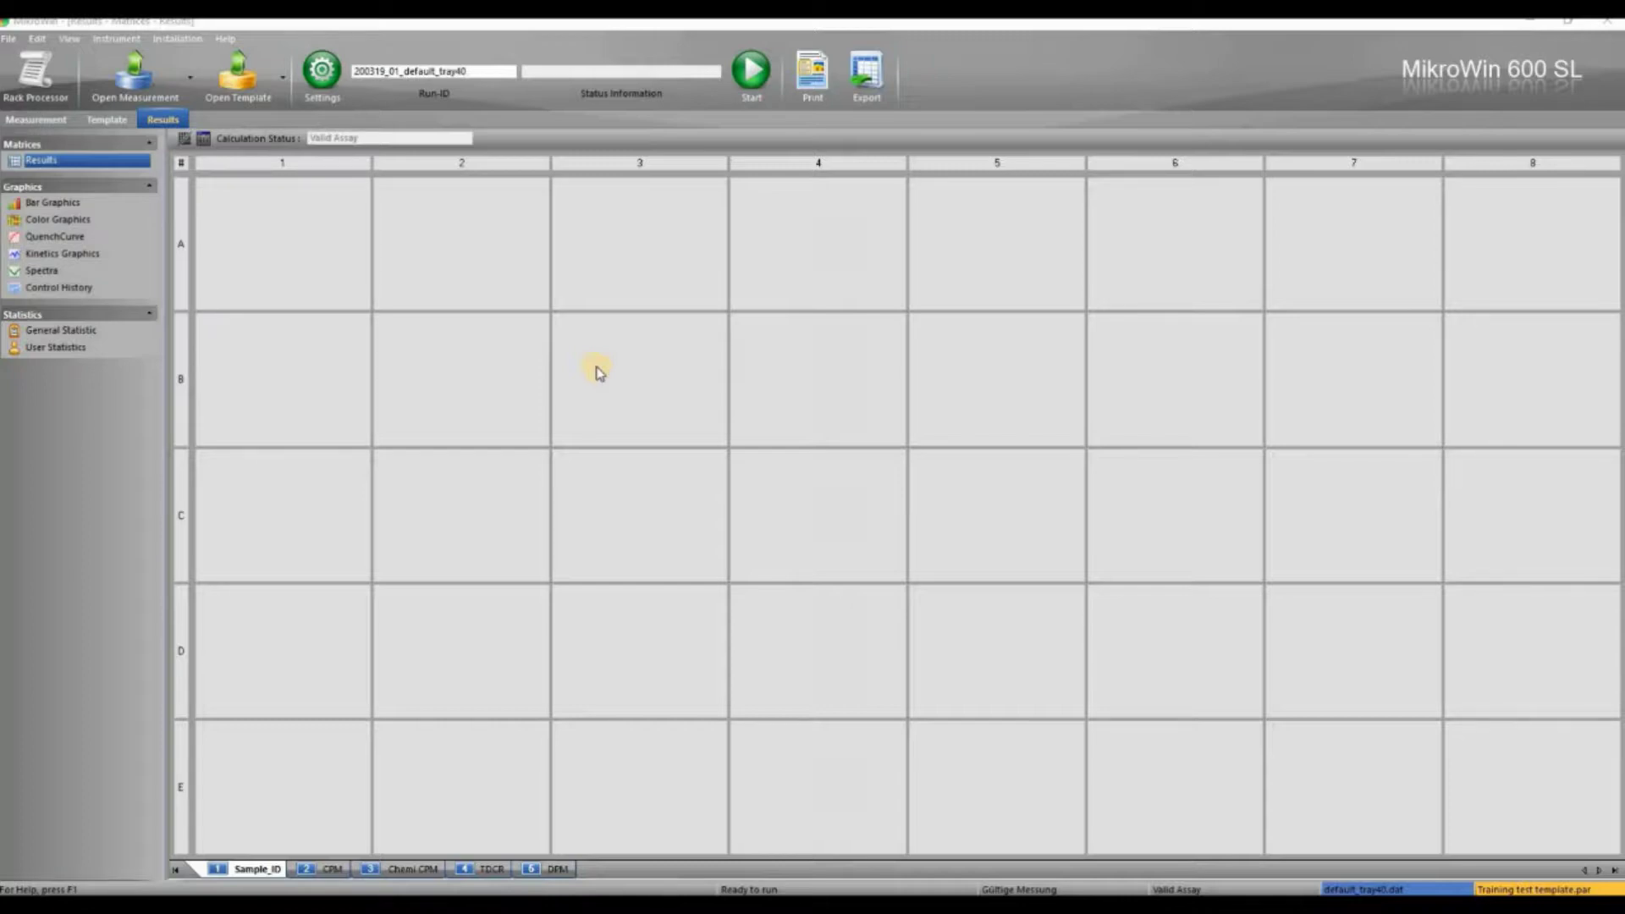
# - Open the instrument's measurement settings and choose Low as the activity type
pyautogui.click(326, 78)
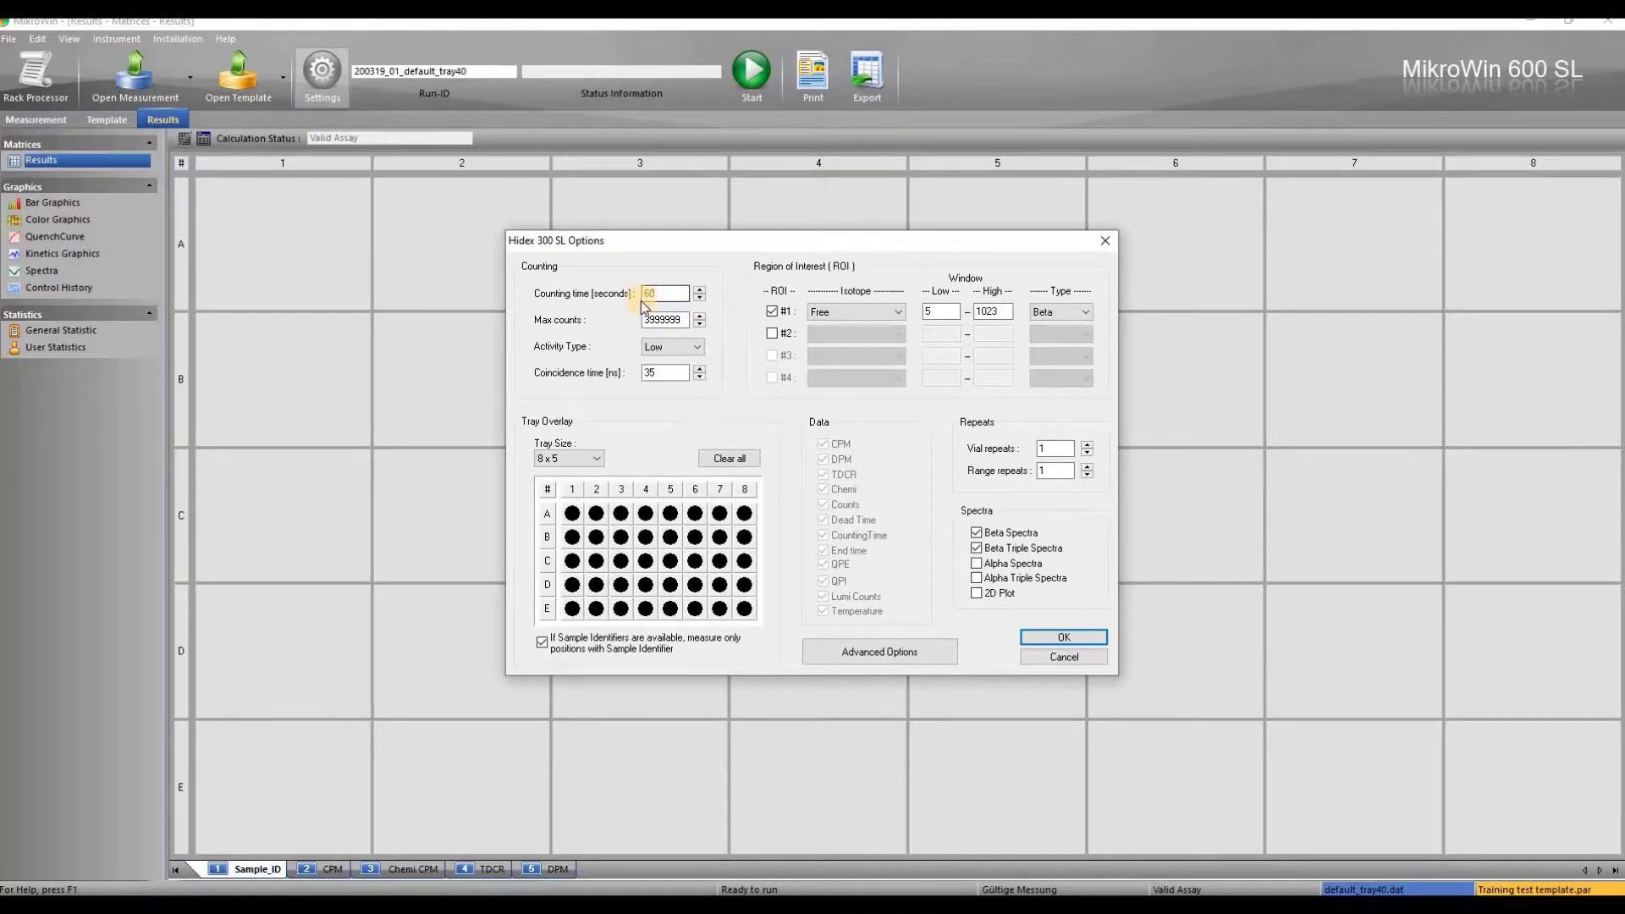
pyautogui.click(699, 348)
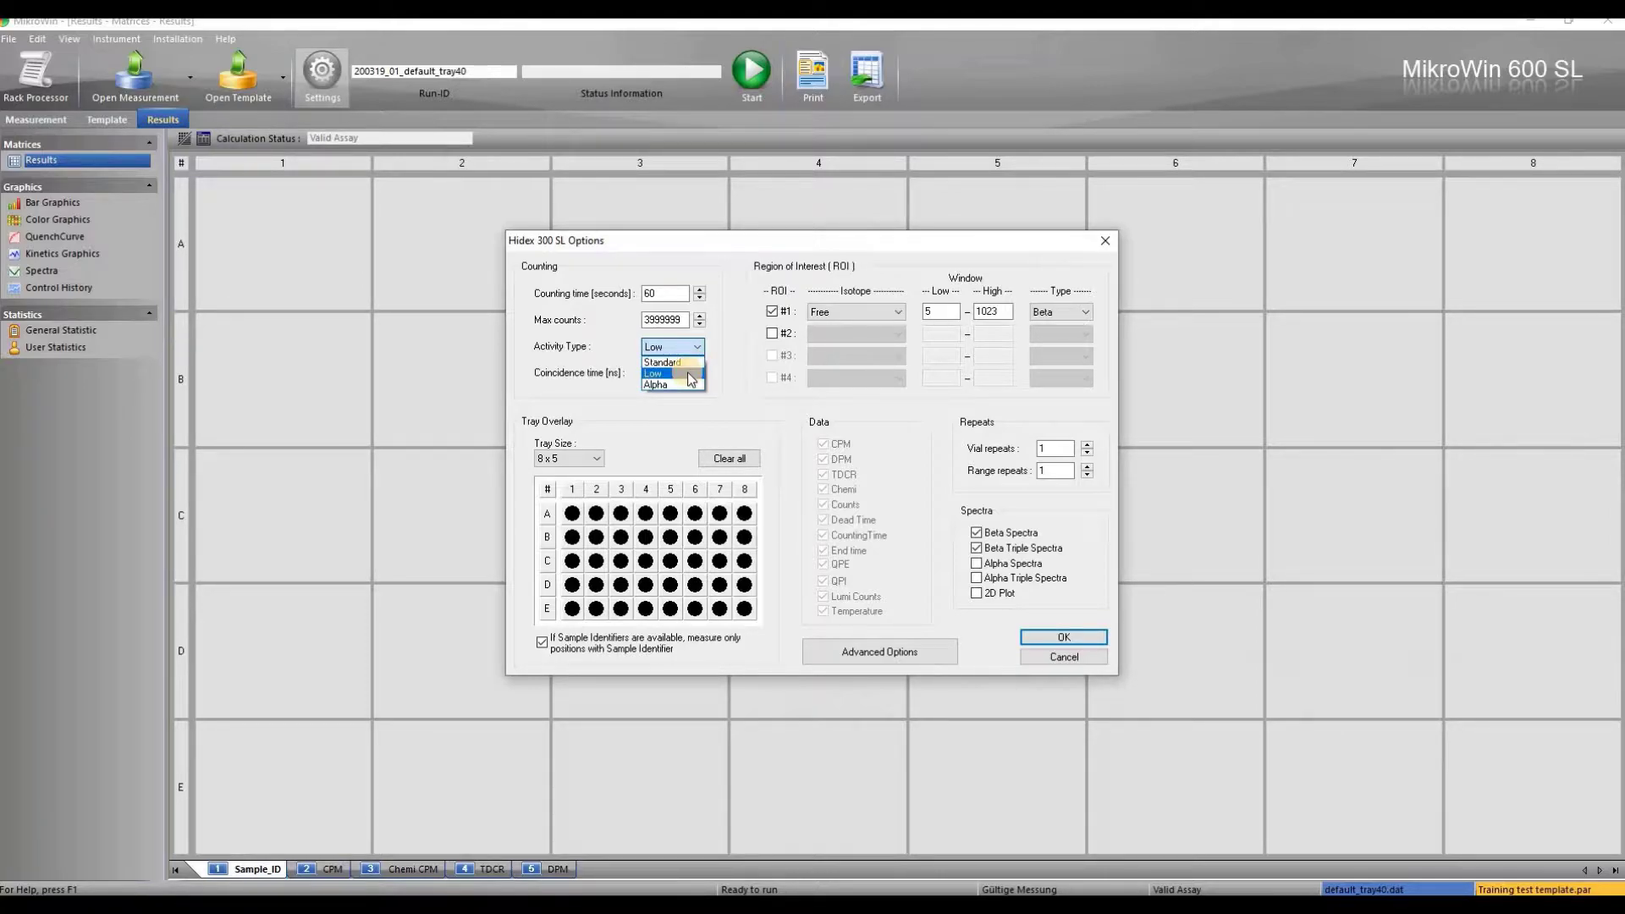
pyautogui.click(688, 374)
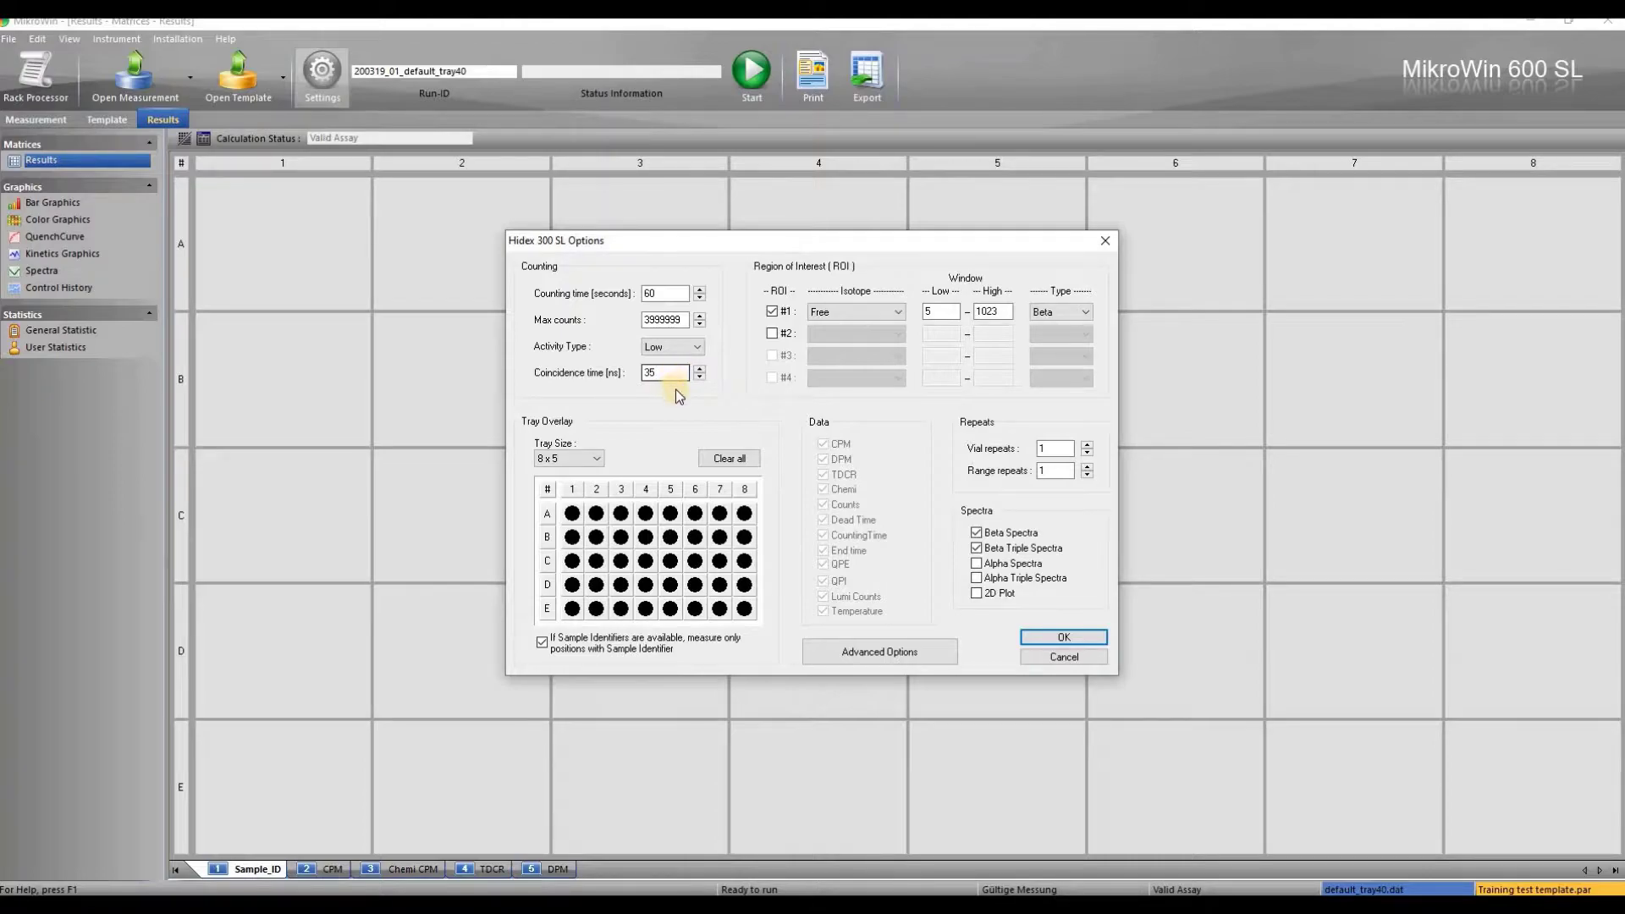
# - Try the 12 x 8 tray size in the tray overlay and switch back to 8 x 5
pyautogui.click(597, 461)
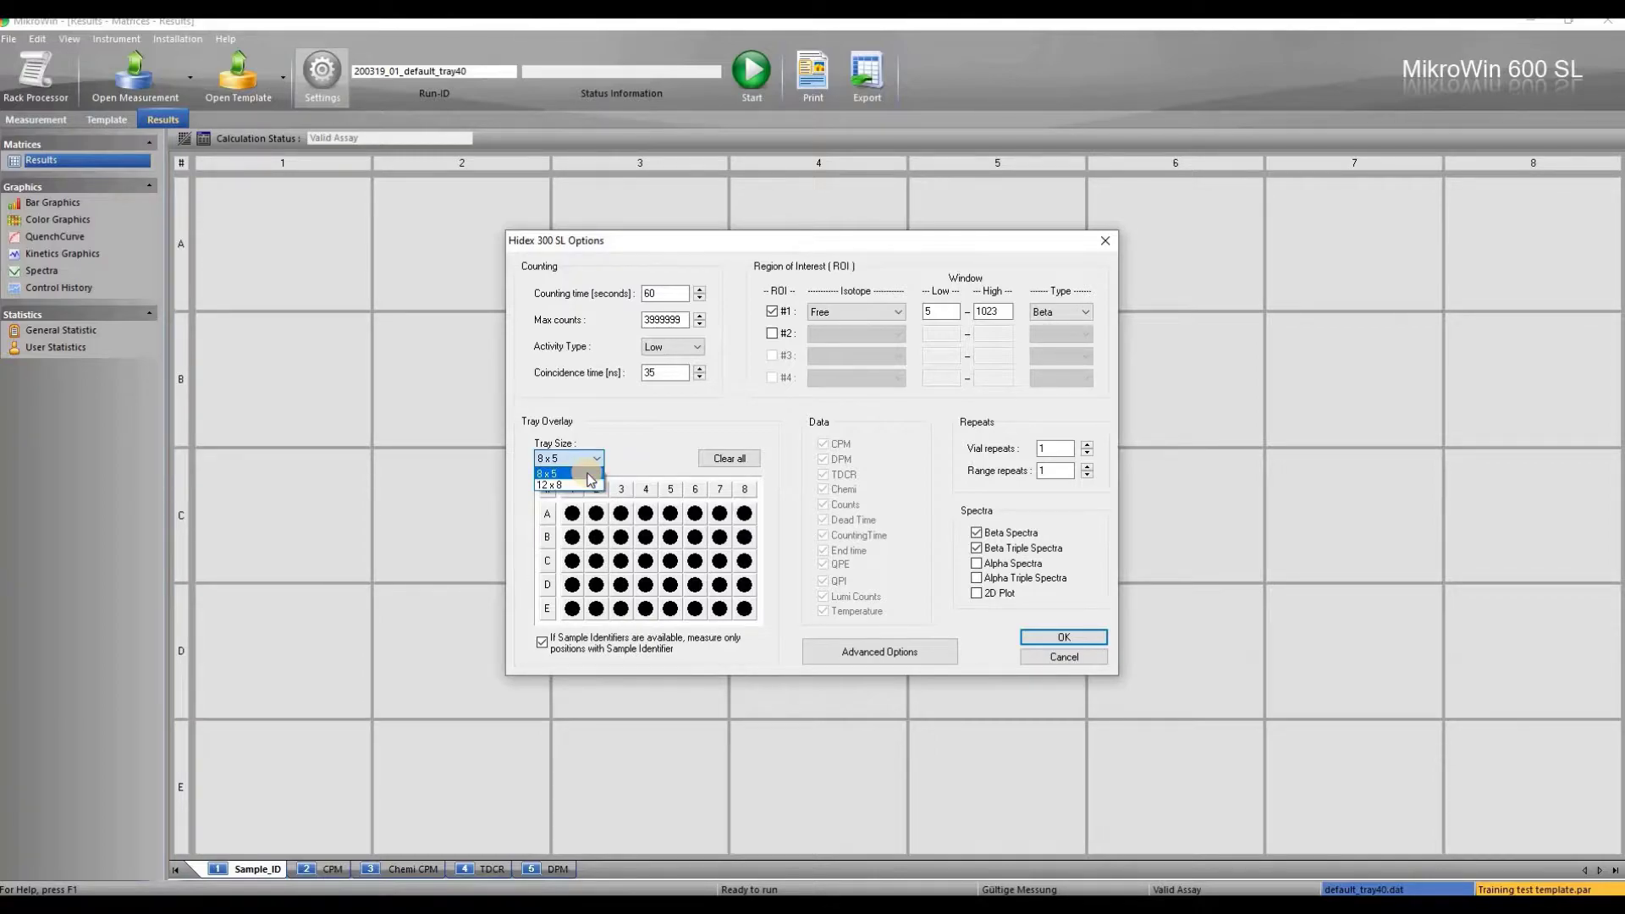
pyautogui.click(594, 485)
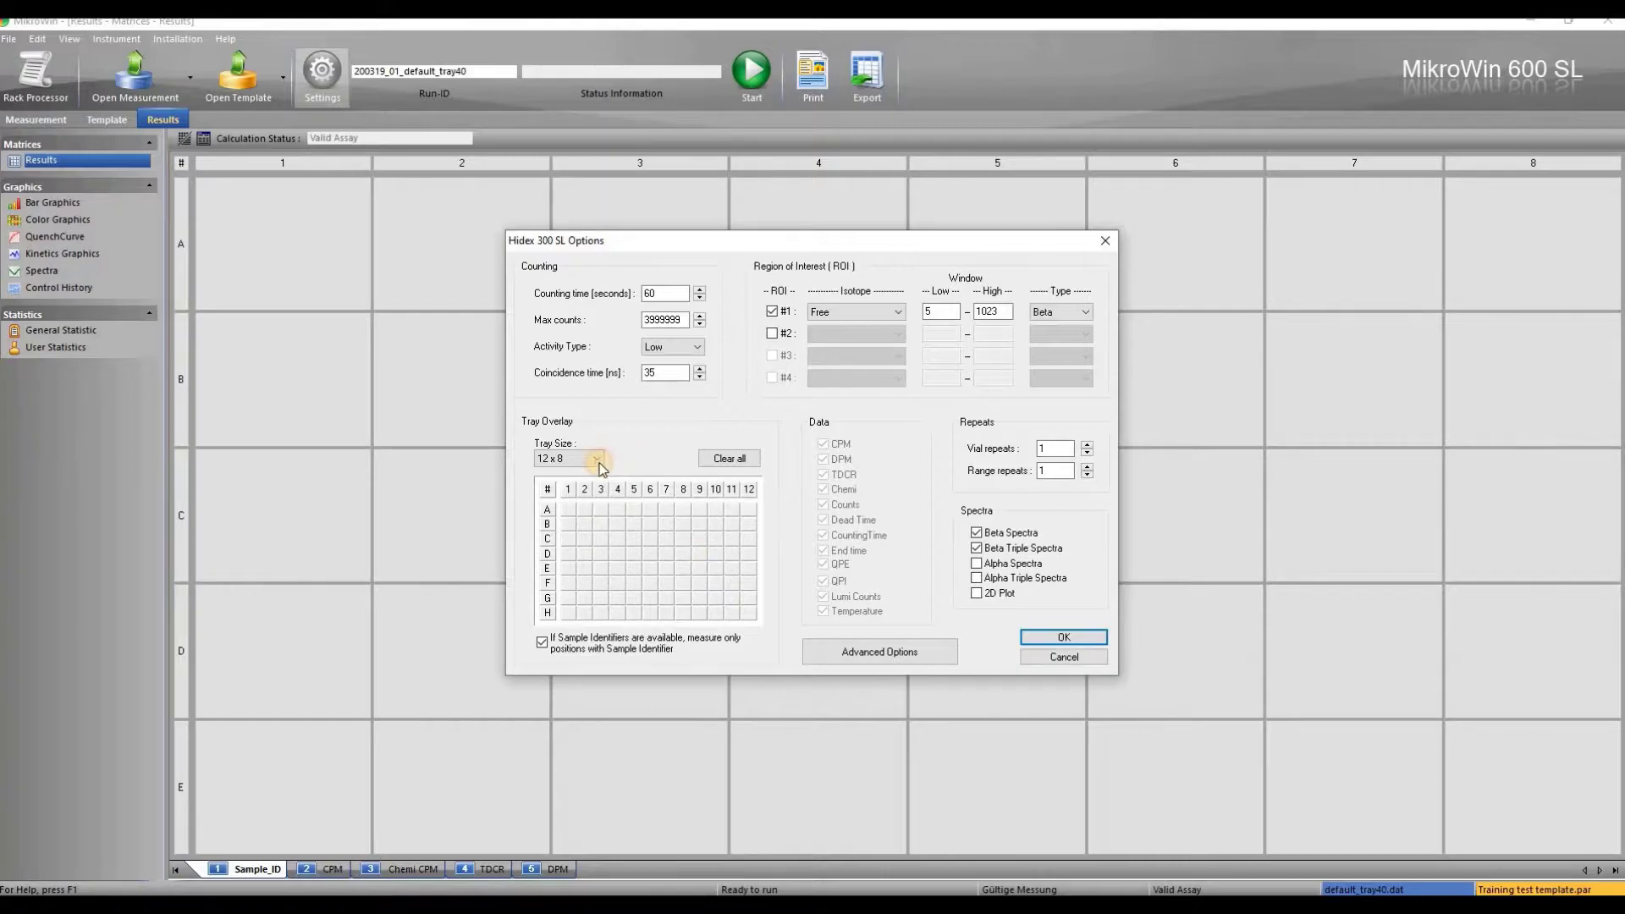
pyautogui.click(598, 463)
pyautogui.click(588, 473)
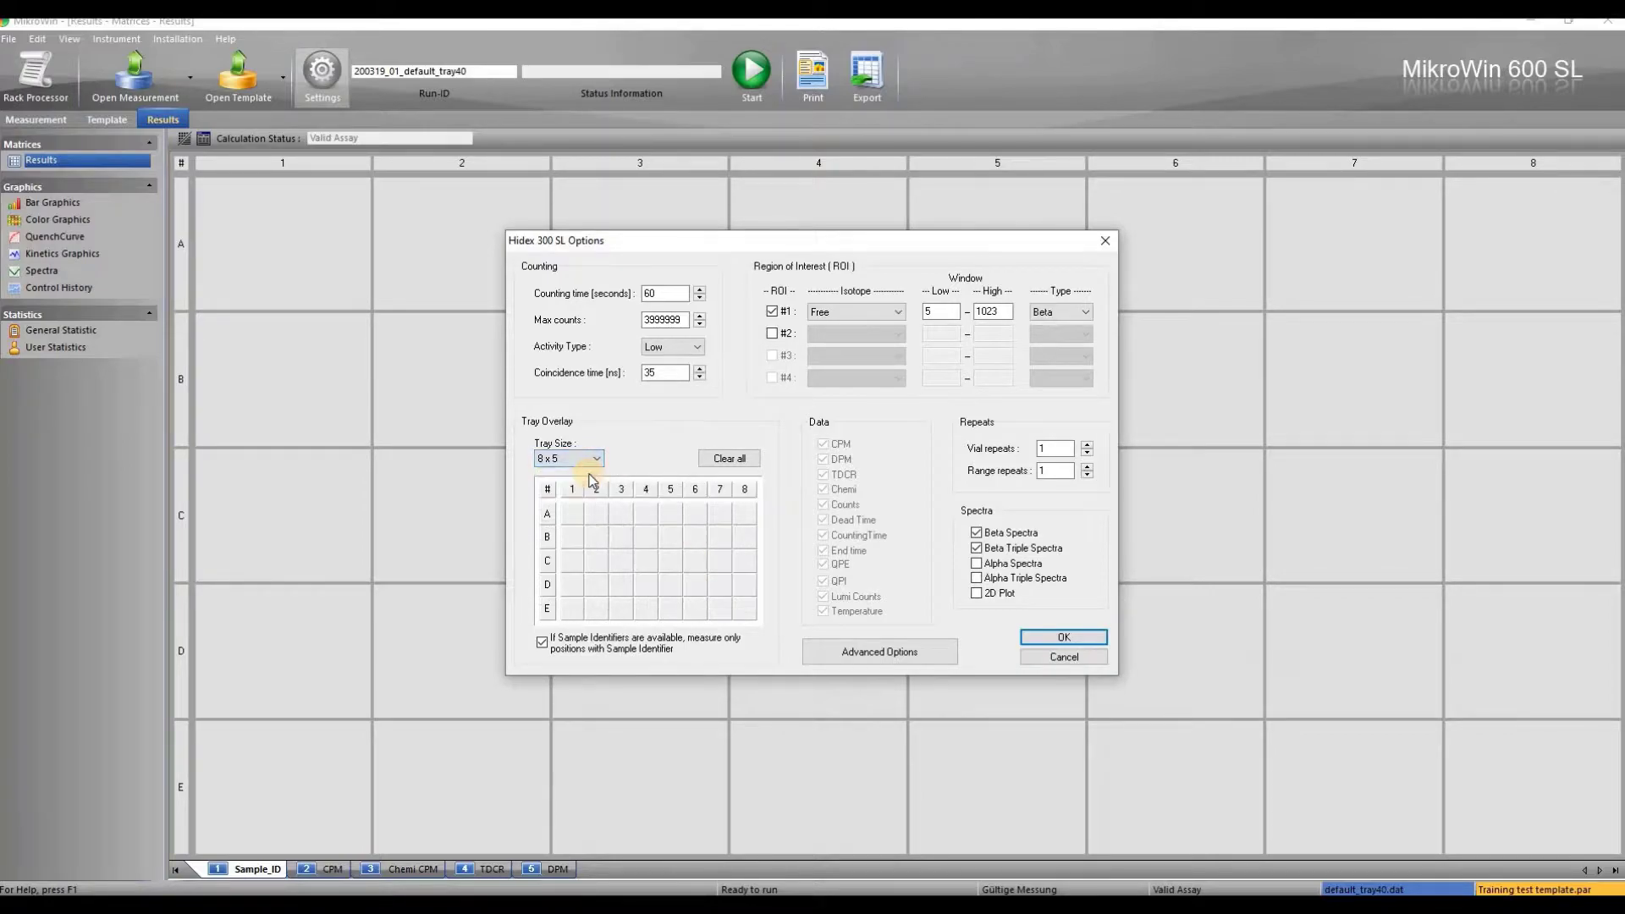
# - Mark only tray positions A1, A2 and A3, keeping measurement limited to positions with a sample identifier
pyautogui.click(549, 490)
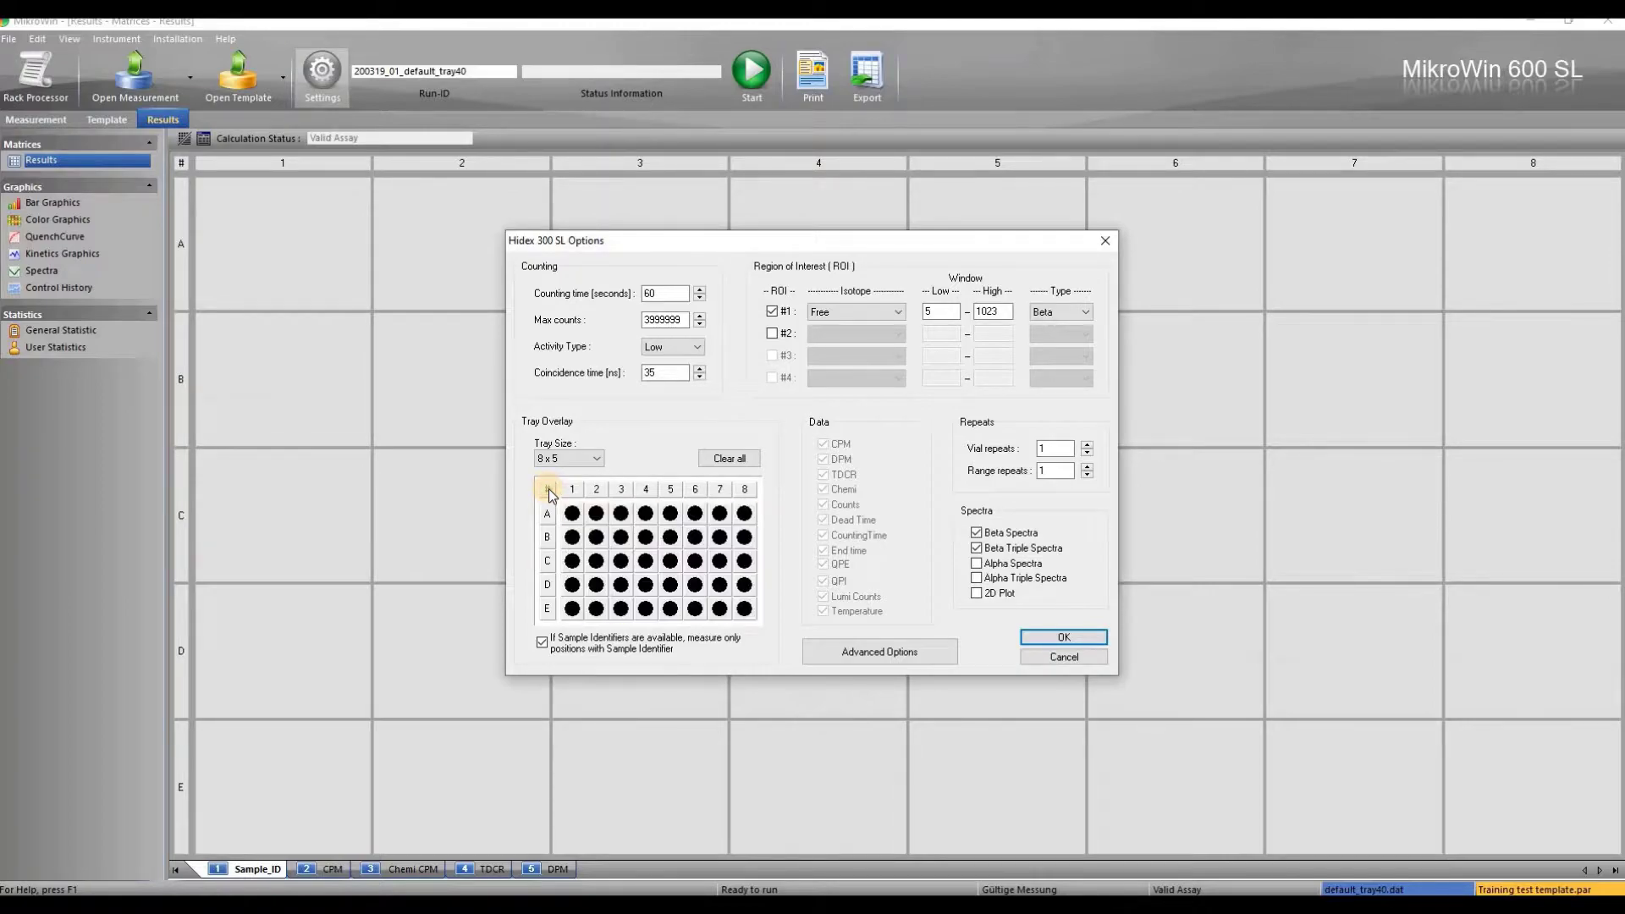
pyautogui.click(548, 490)
pyautogui.click(573, 515)
pyautogui.click(598, 514)
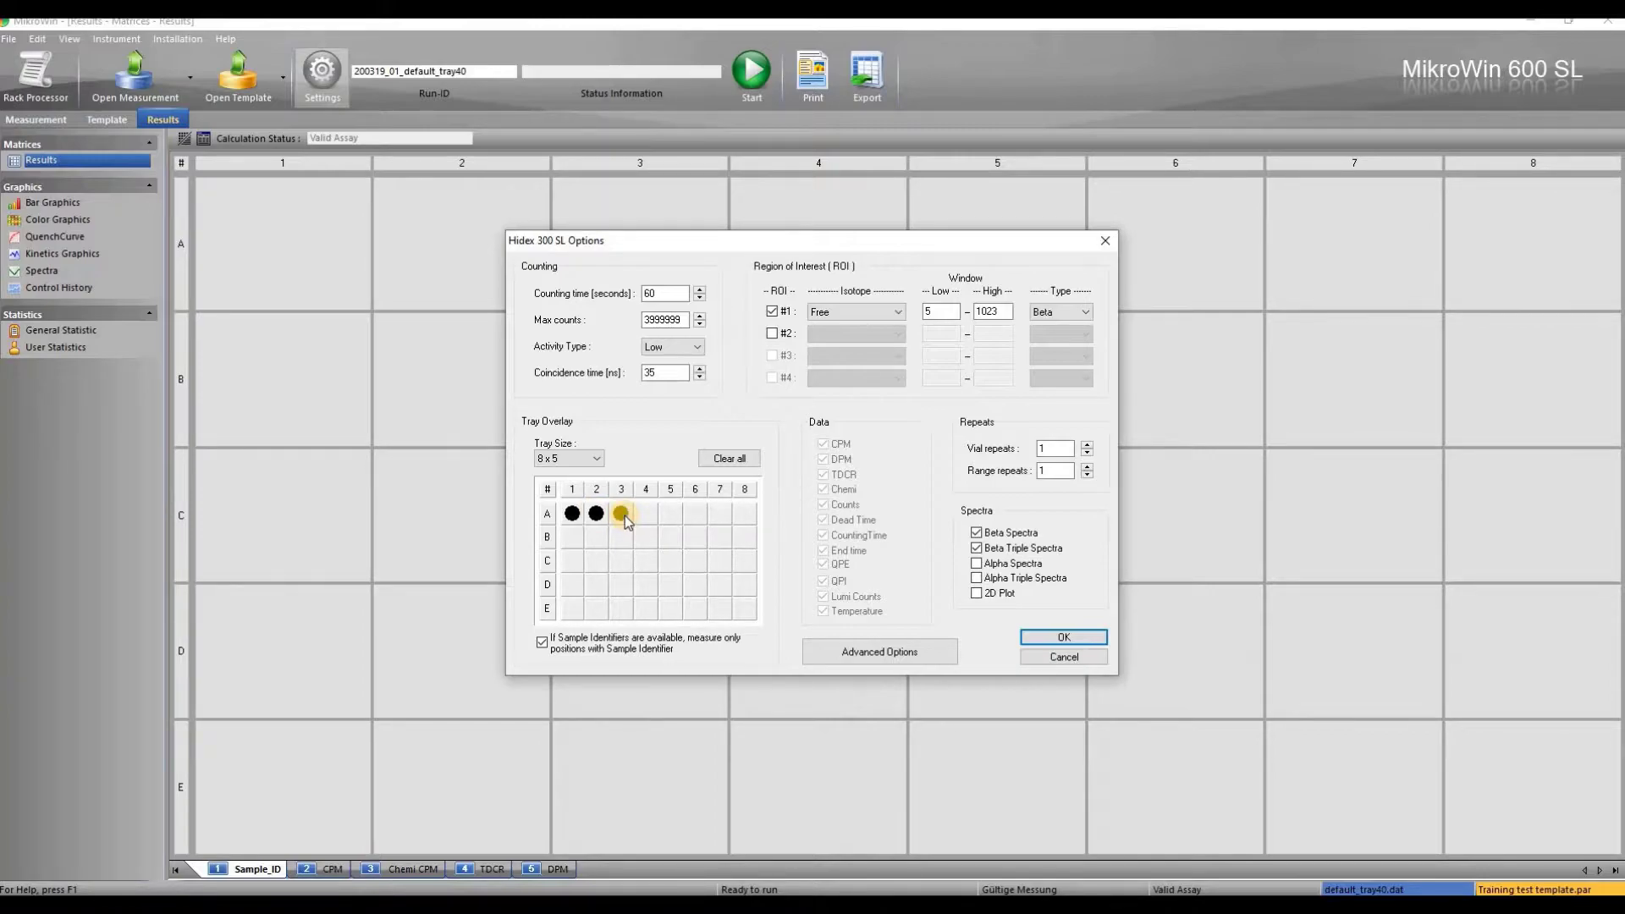
pyautogui.click(571, 647)
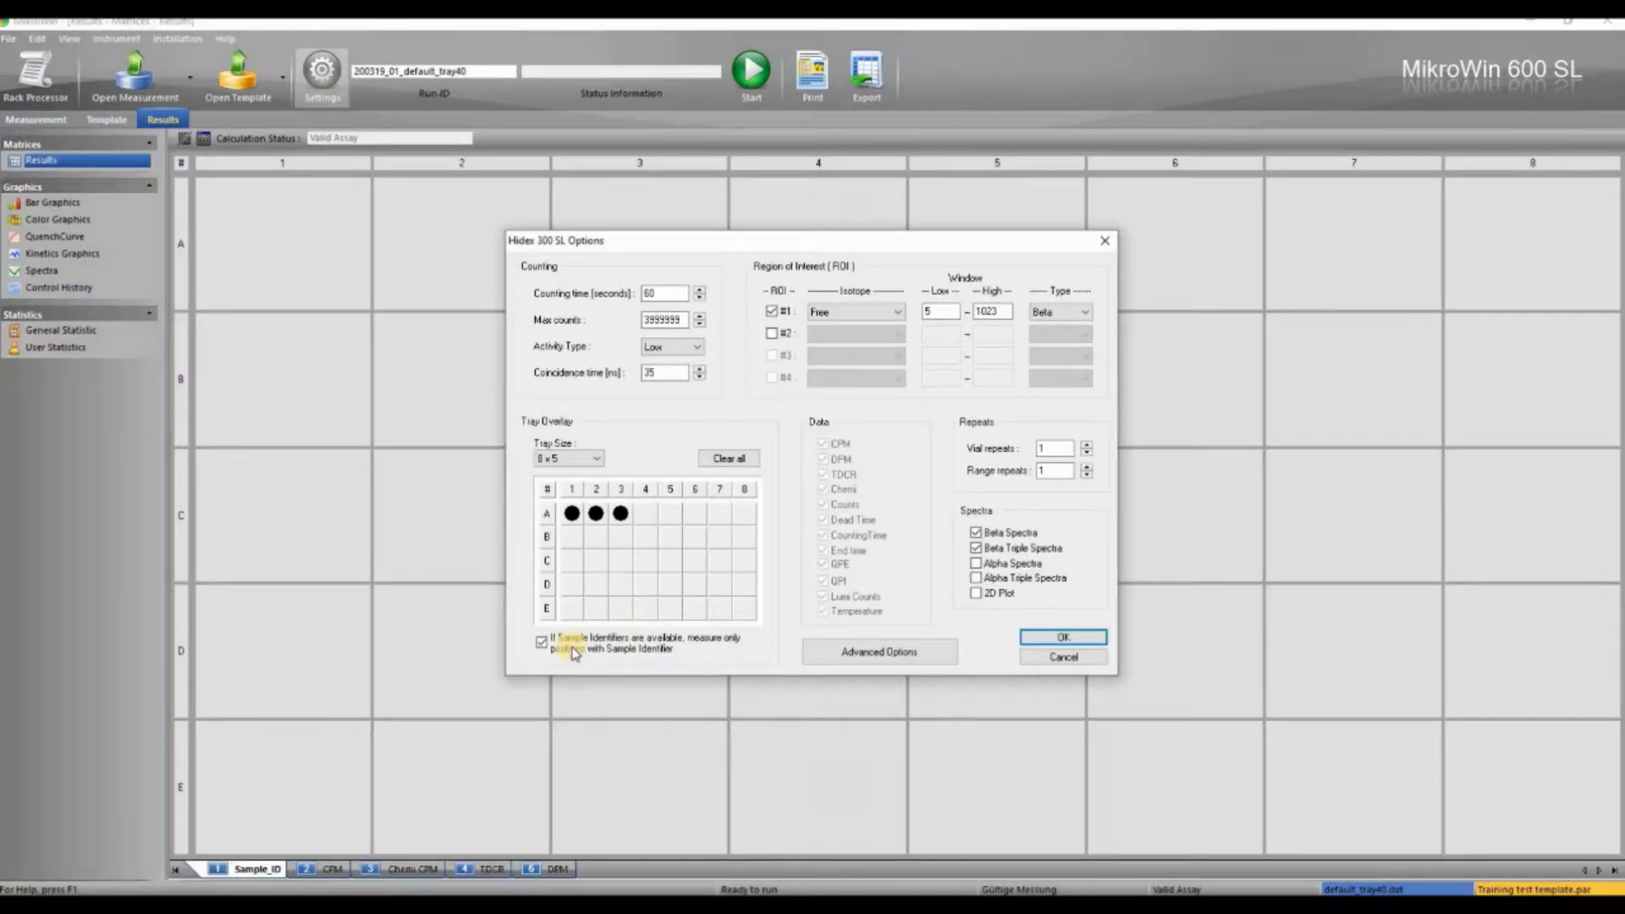
pyautogui.click(542, 642)
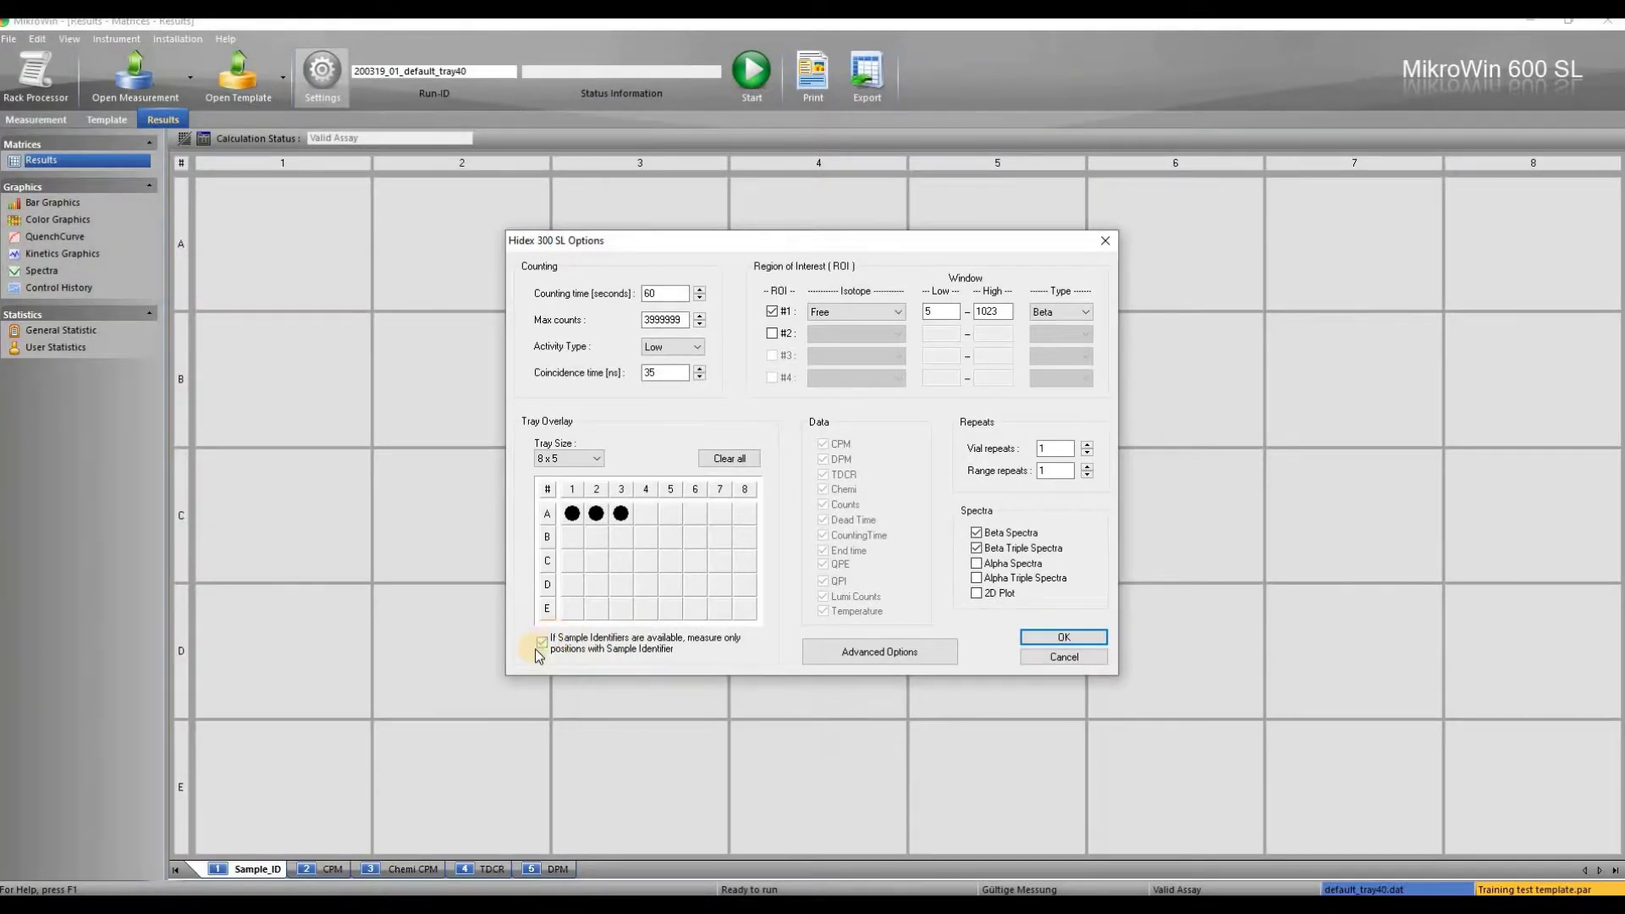
pyautogui.click(544, 645)
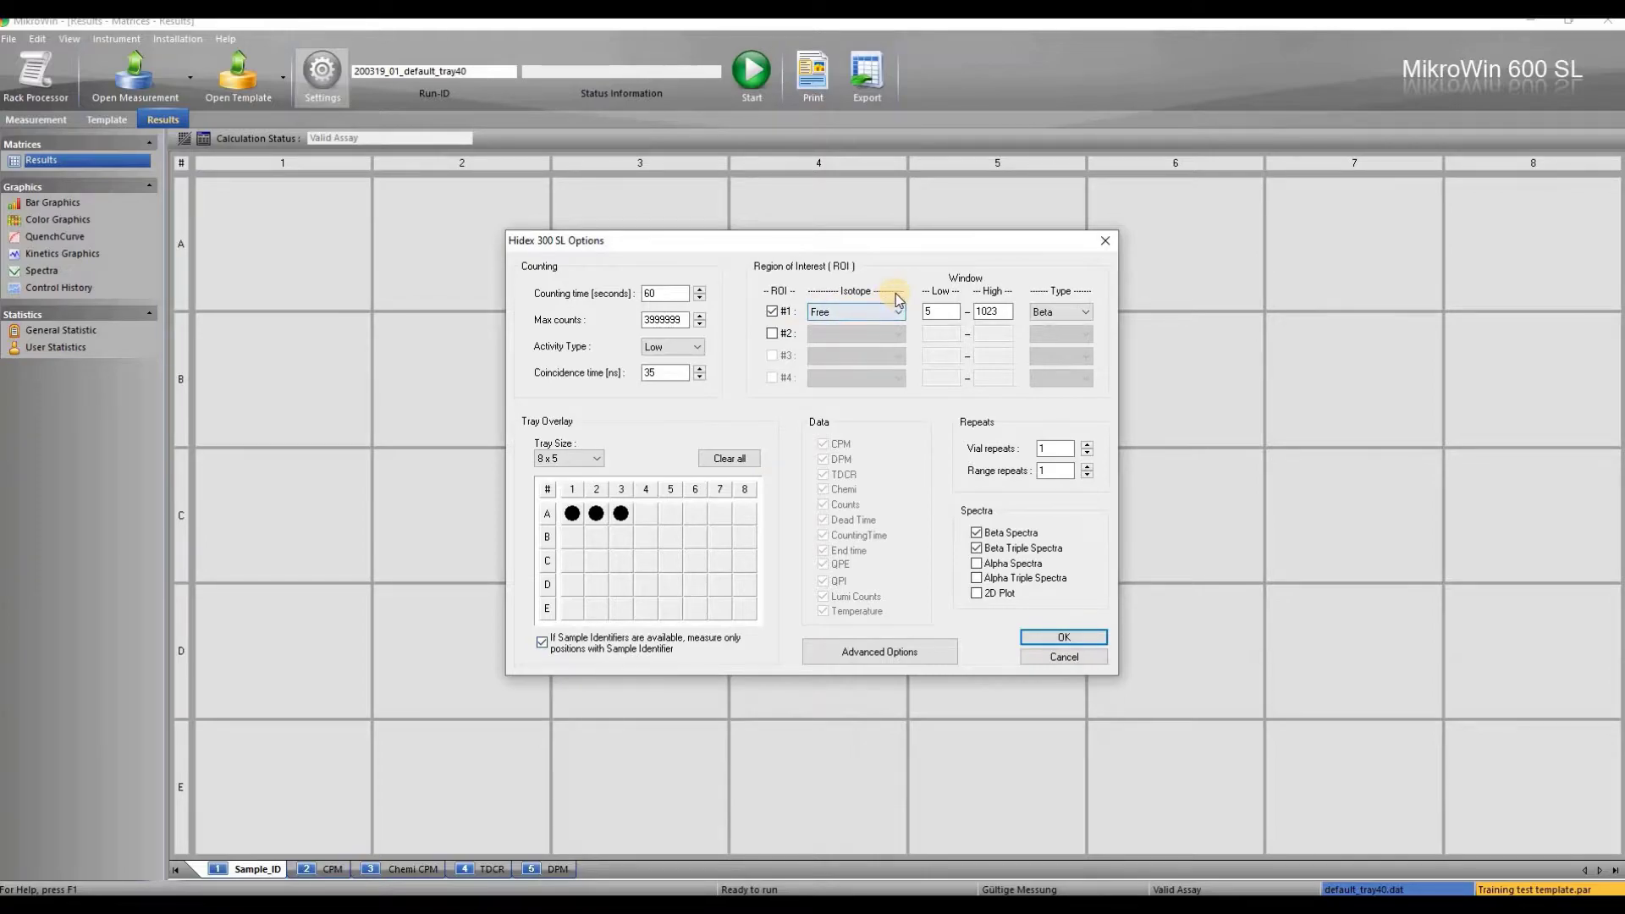
# - Enable regions of interest #2, #3 and #4, and set the isotope of ROI #2 to C-14
pyautogui.click(771, 334)
pyautogui.click(772, 355)
pyautogui.click(772, 378)
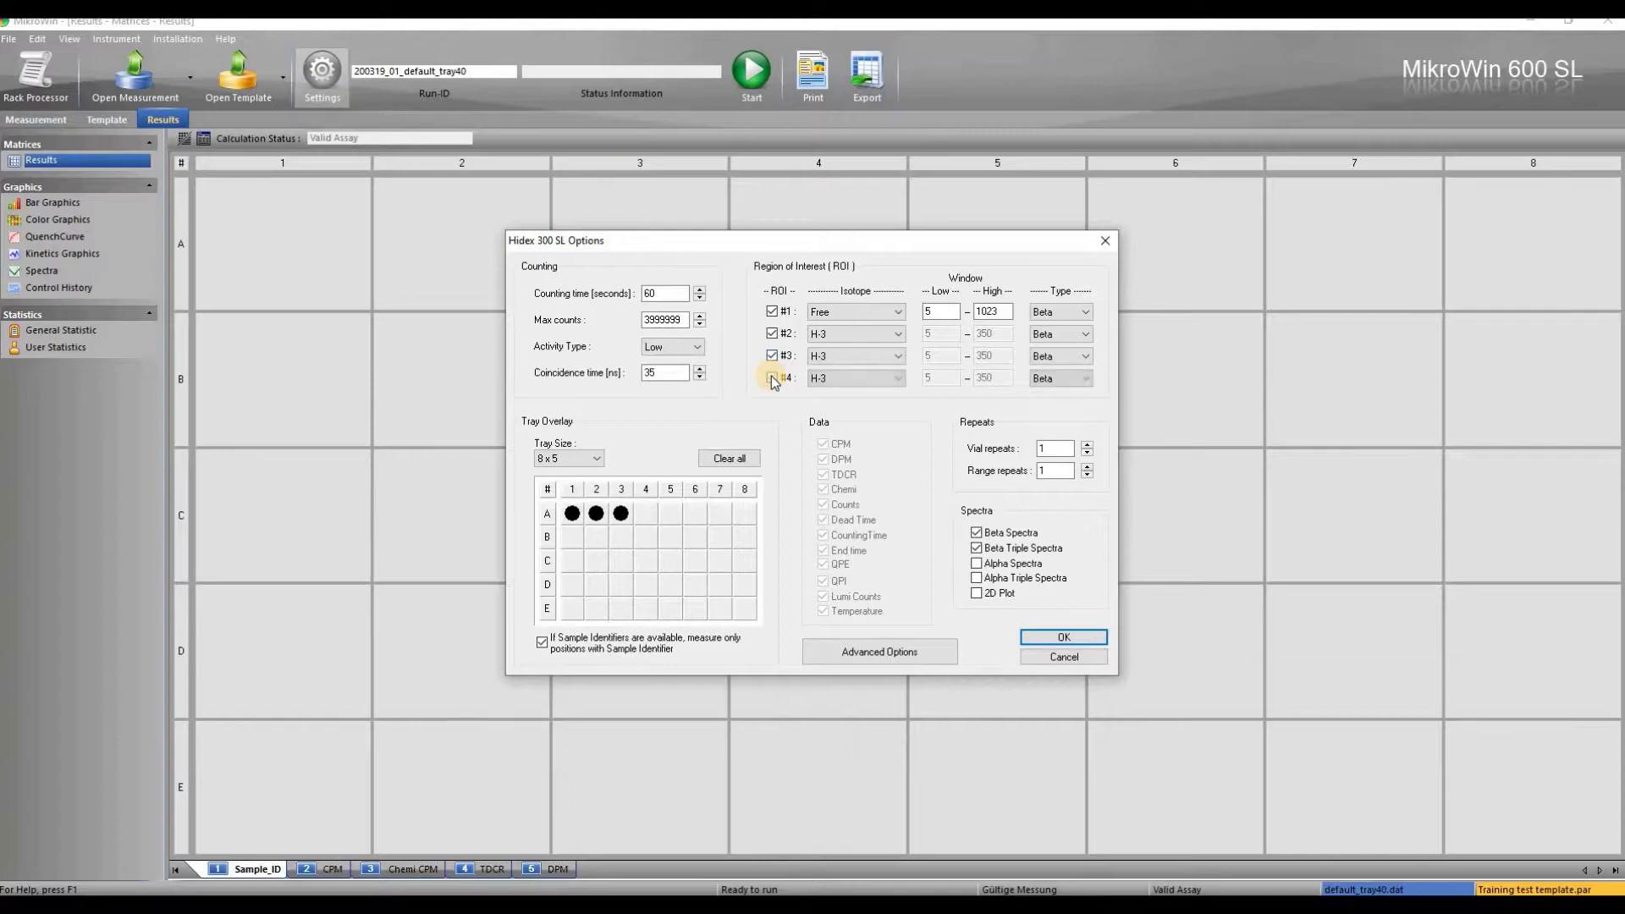
pyautogui.click(903, 338)
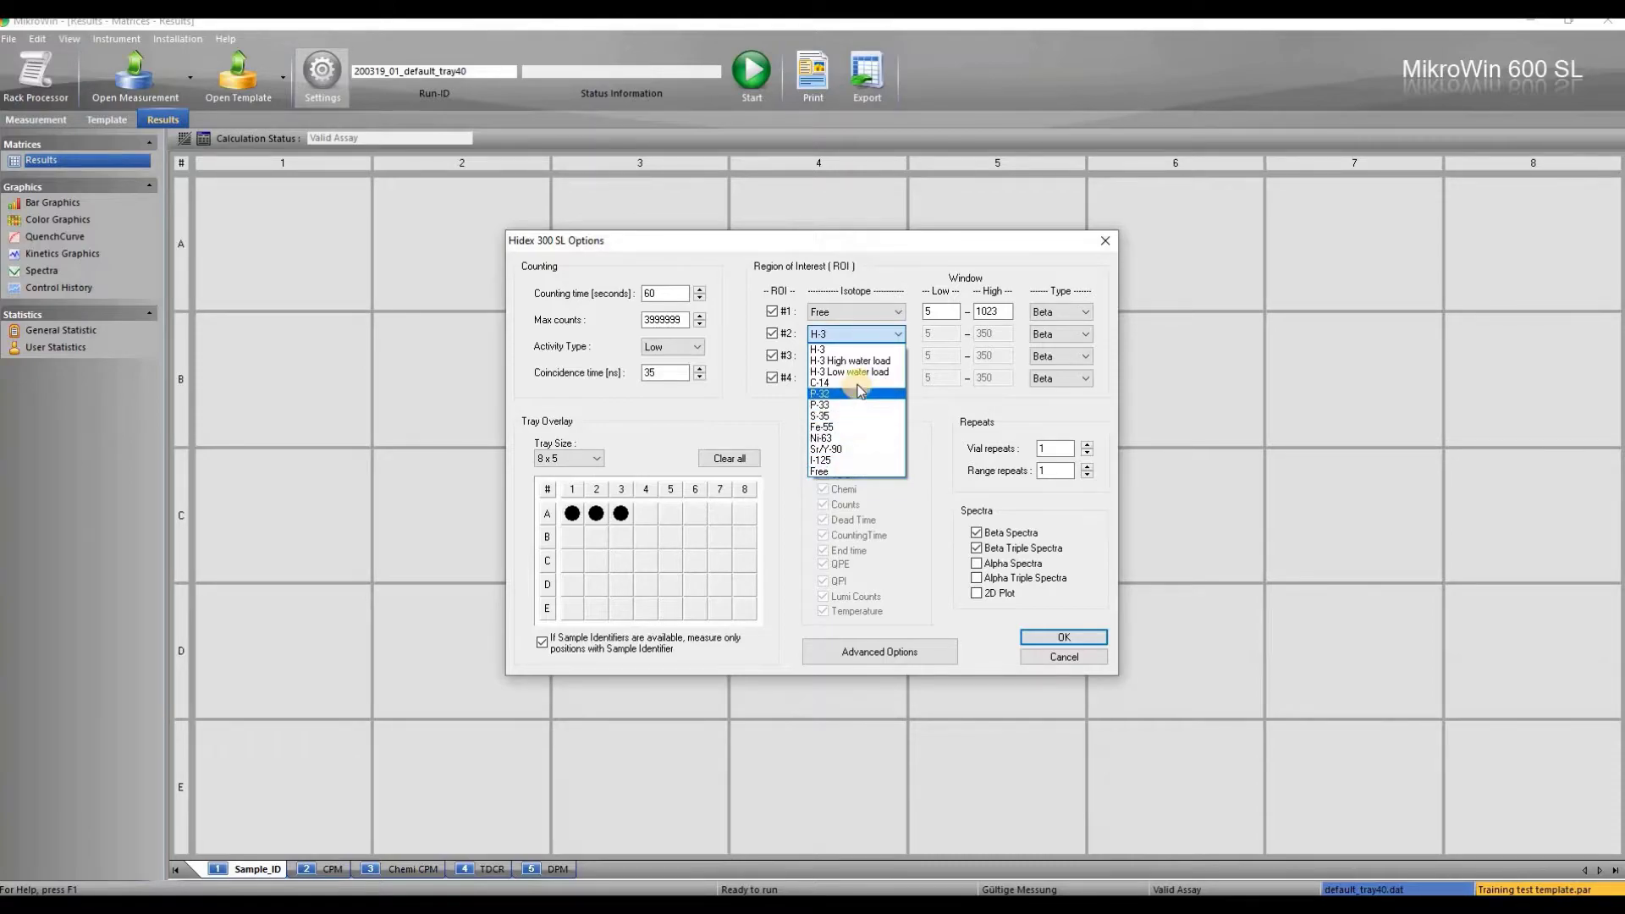
pyautogui.click(855, 383)
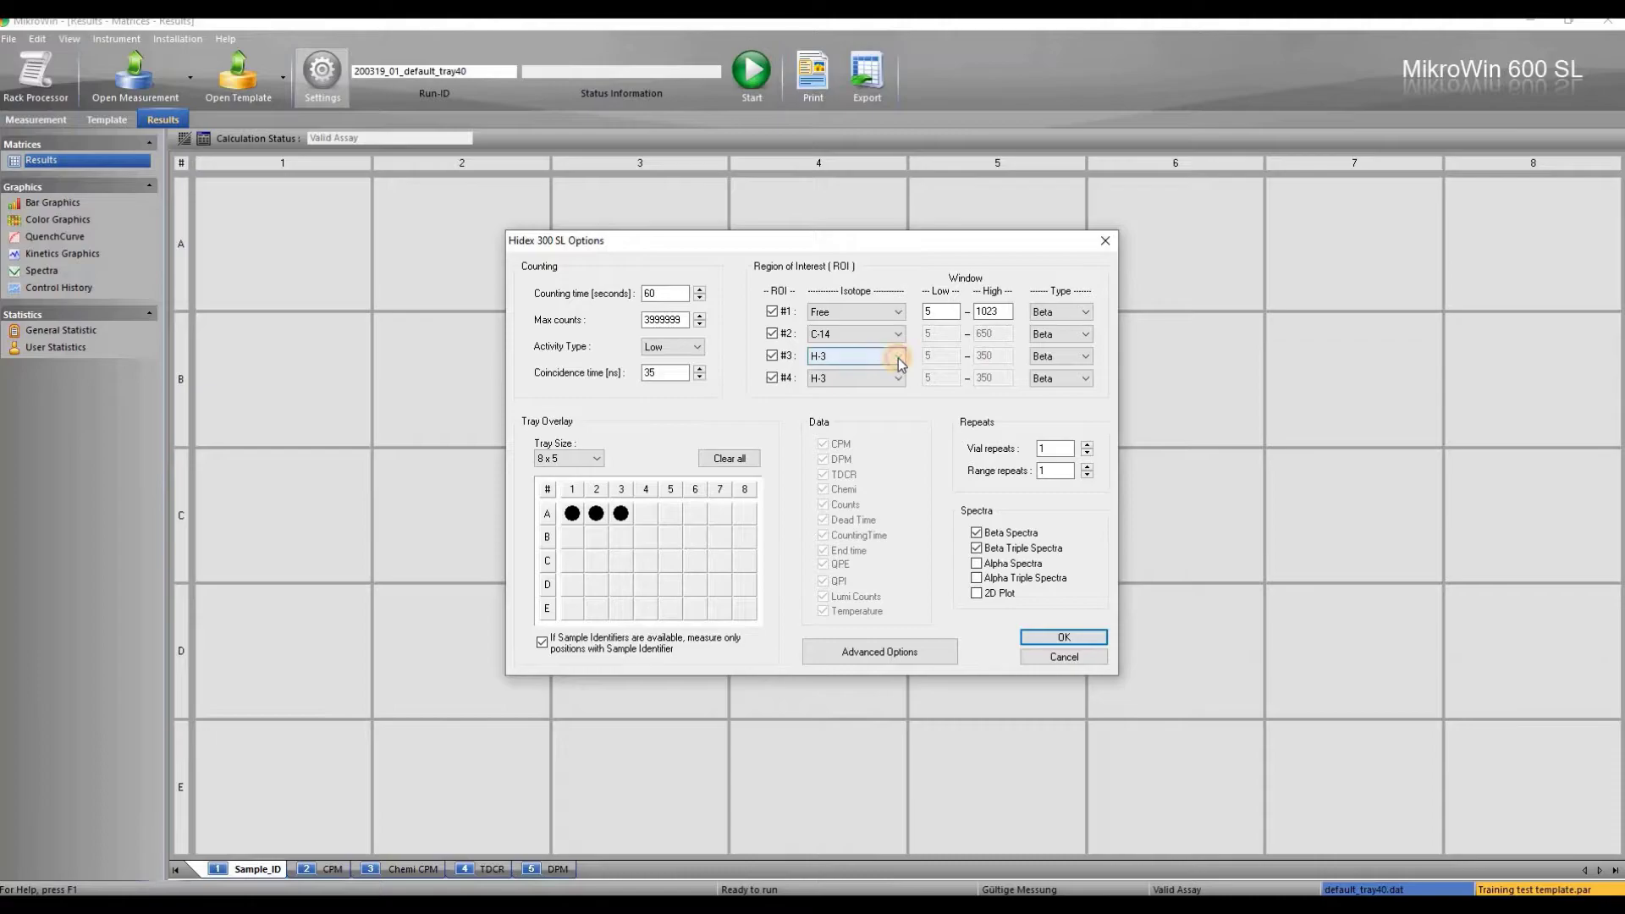
# - Set ROI #3 to the Free isotope with a window of 5 to 600, and ROI #4's type to BTriple
pyautogui.click(897, 357)
pyautogui.click(851, 494)
pyautogui.doubleClick(939, 356)
pyautogui.write('0')
pyautogui.write('5')
pyautogui.press('Tab')
pyautogui.write('600')
pyautogui.click(851, 378)
pyautogui.click(1063, 373)
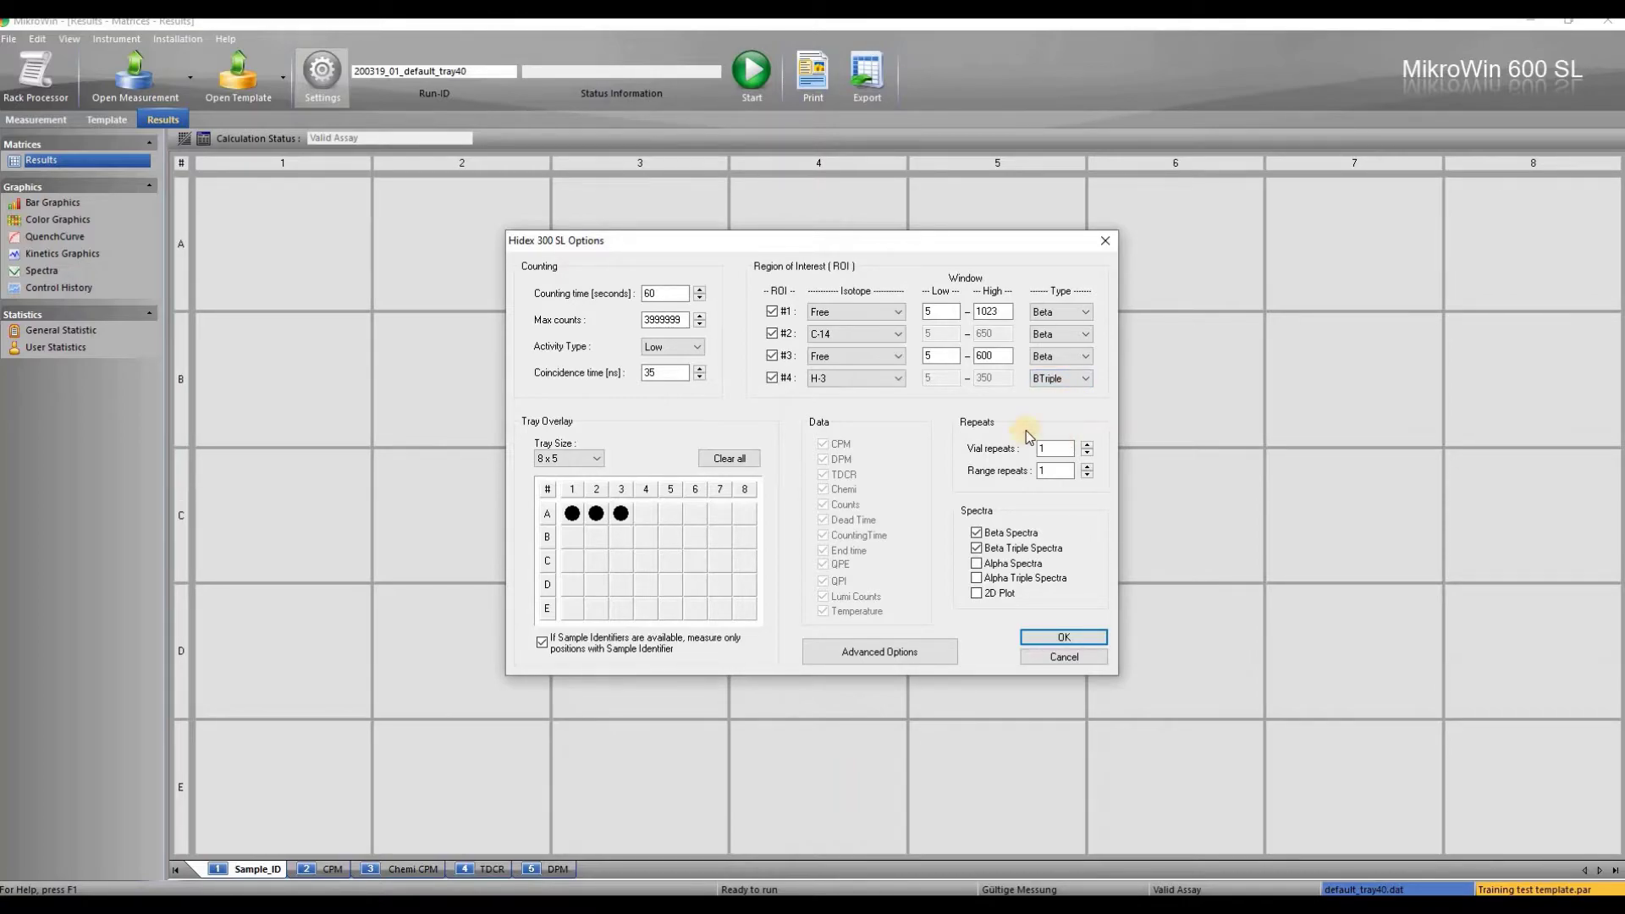
# - Set the vial repeats to 5, keeping 1 range repeat and Beta Spectra enabled, and open the advanced options
pyautogui.doubleClick(1051, 448)
pyautogui.click(1060, 450)
pyautogui.click(1059, 471)
pyautogui.click(1059, 471)
pyautogui.click(975, 532)
pyautogui.click(975, 532)
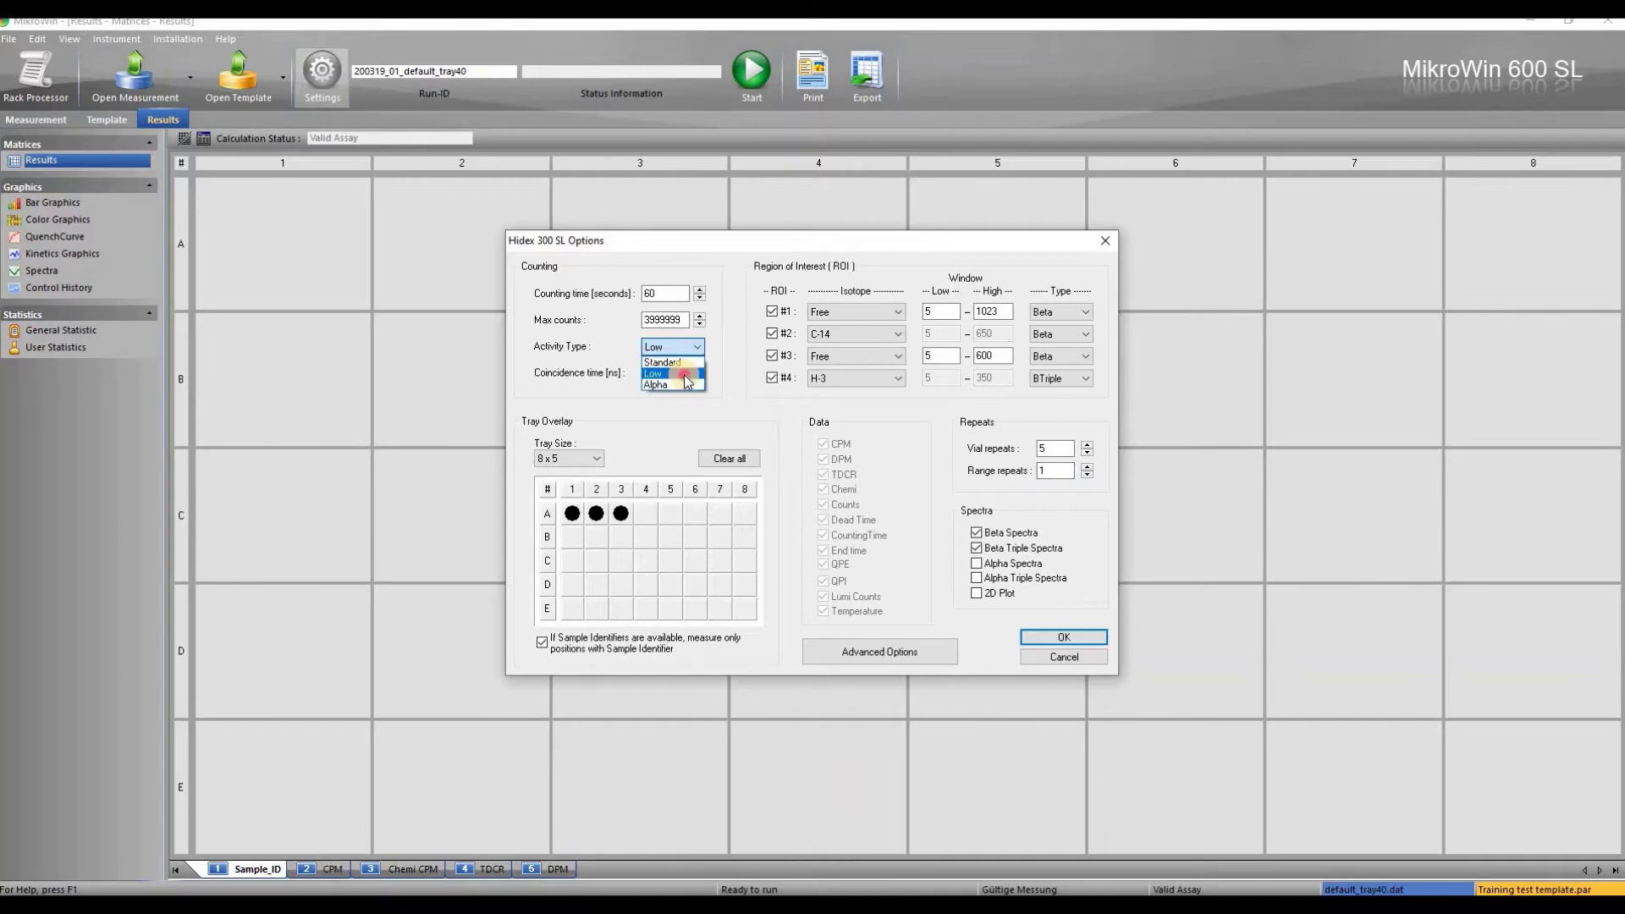
pyautogui.click(808, 409)
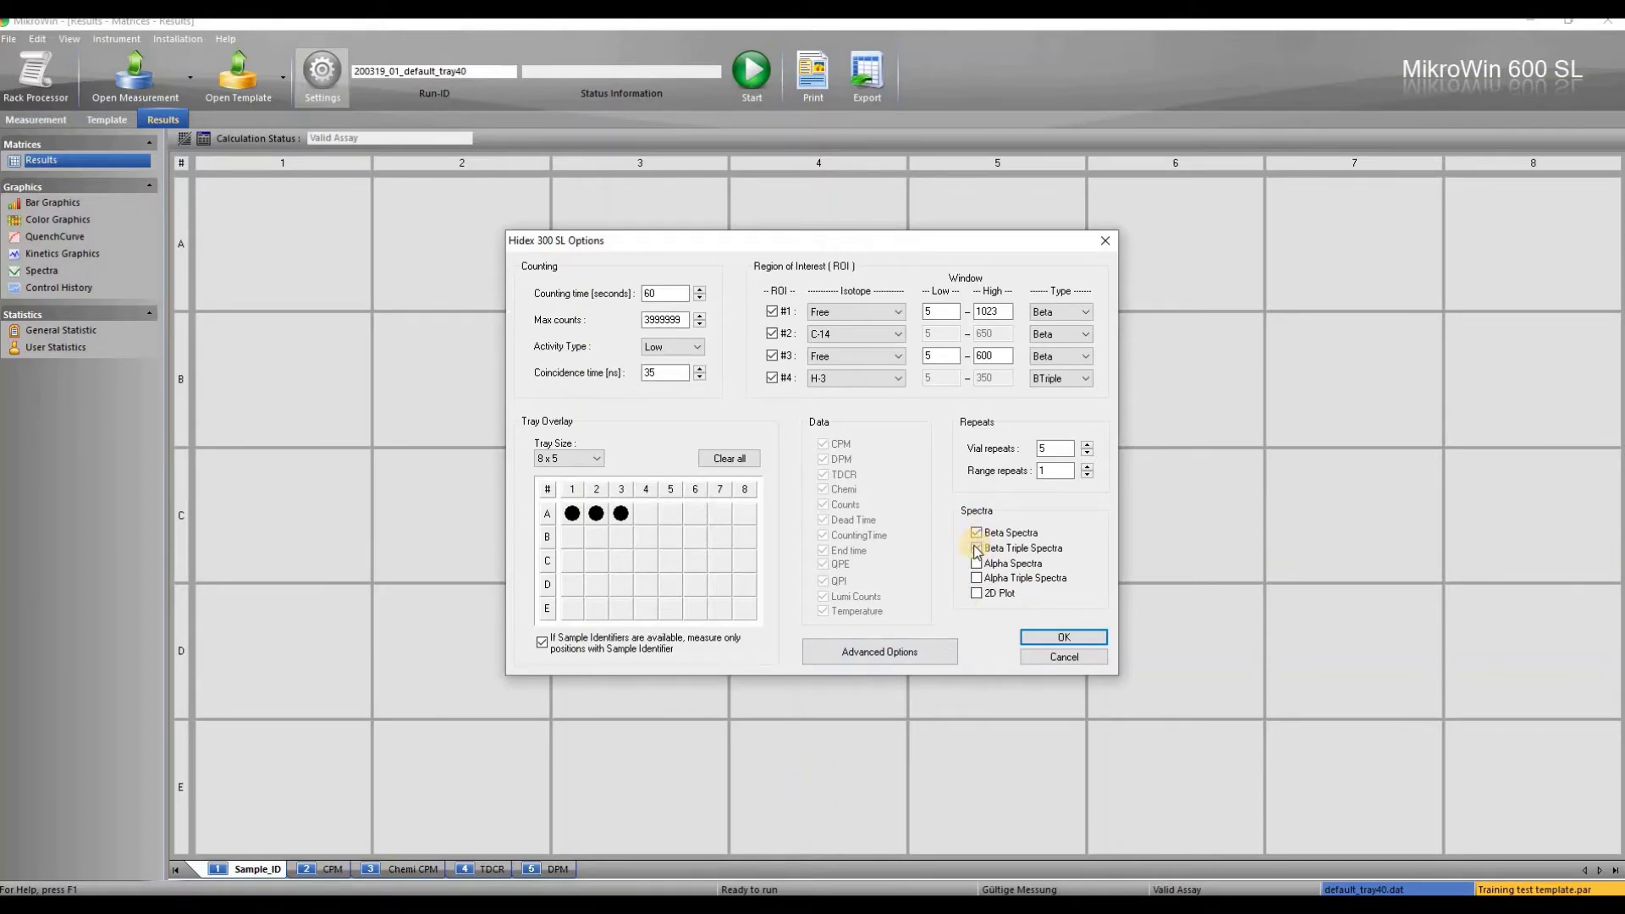
pyautogui.click(911, 657)
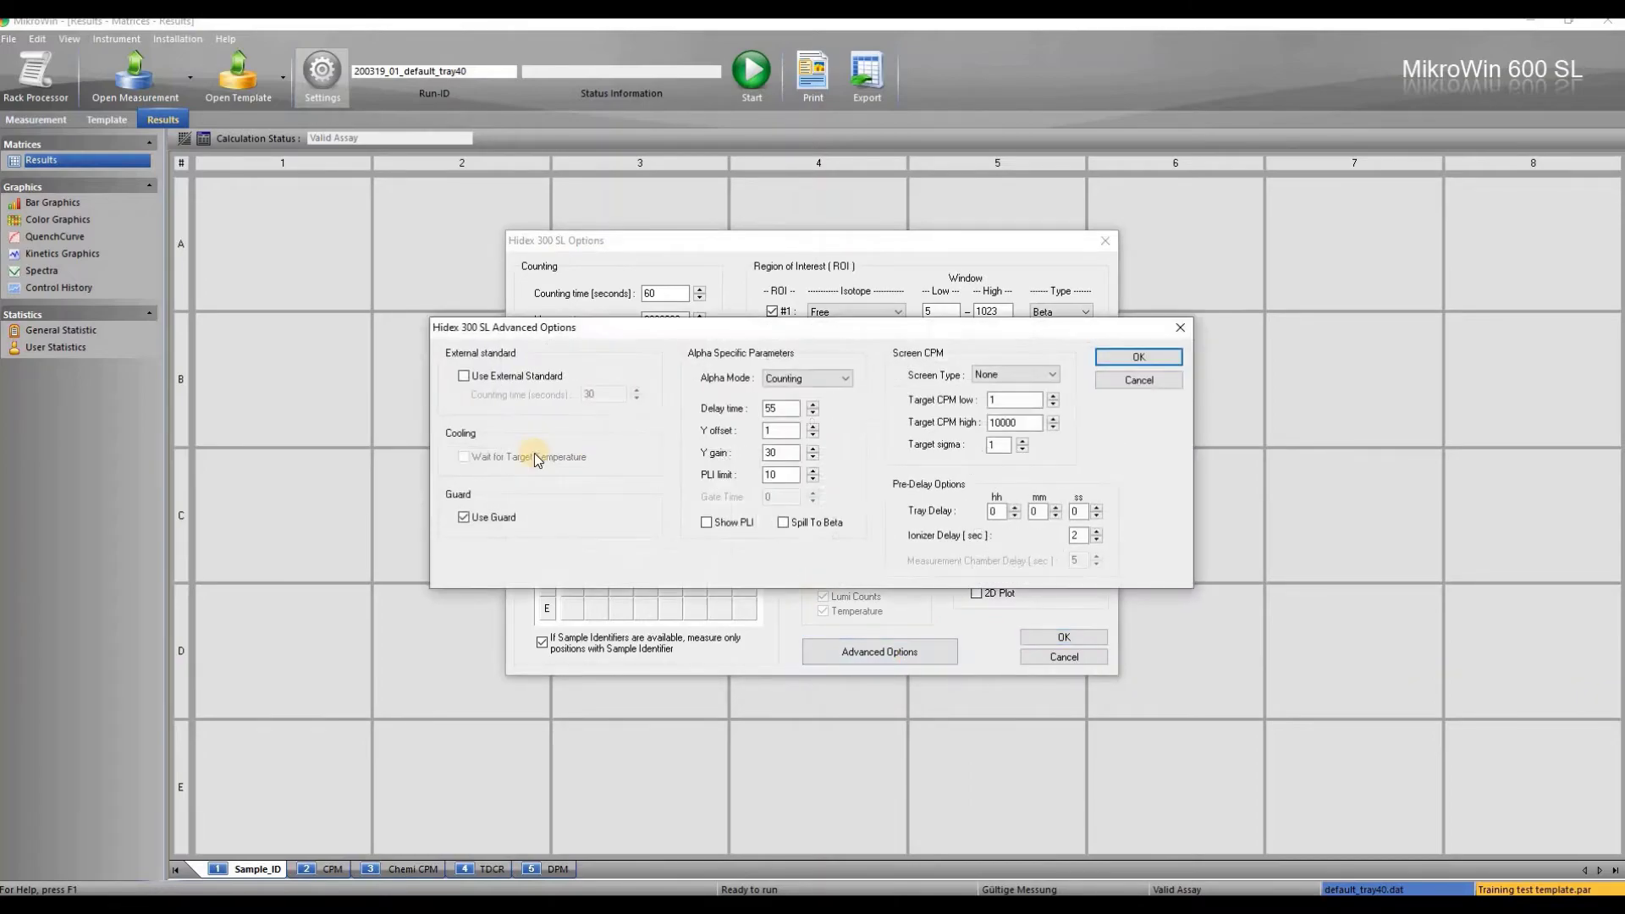
# - Try the external standard with a 60-second counting time, reset the time to 30 seconds and disable it
pyautogui.click(463, 376)
pyautogui.moveTo(605, 394); pyautogui.dragTo(574, 392)
pyautogui.write('60')
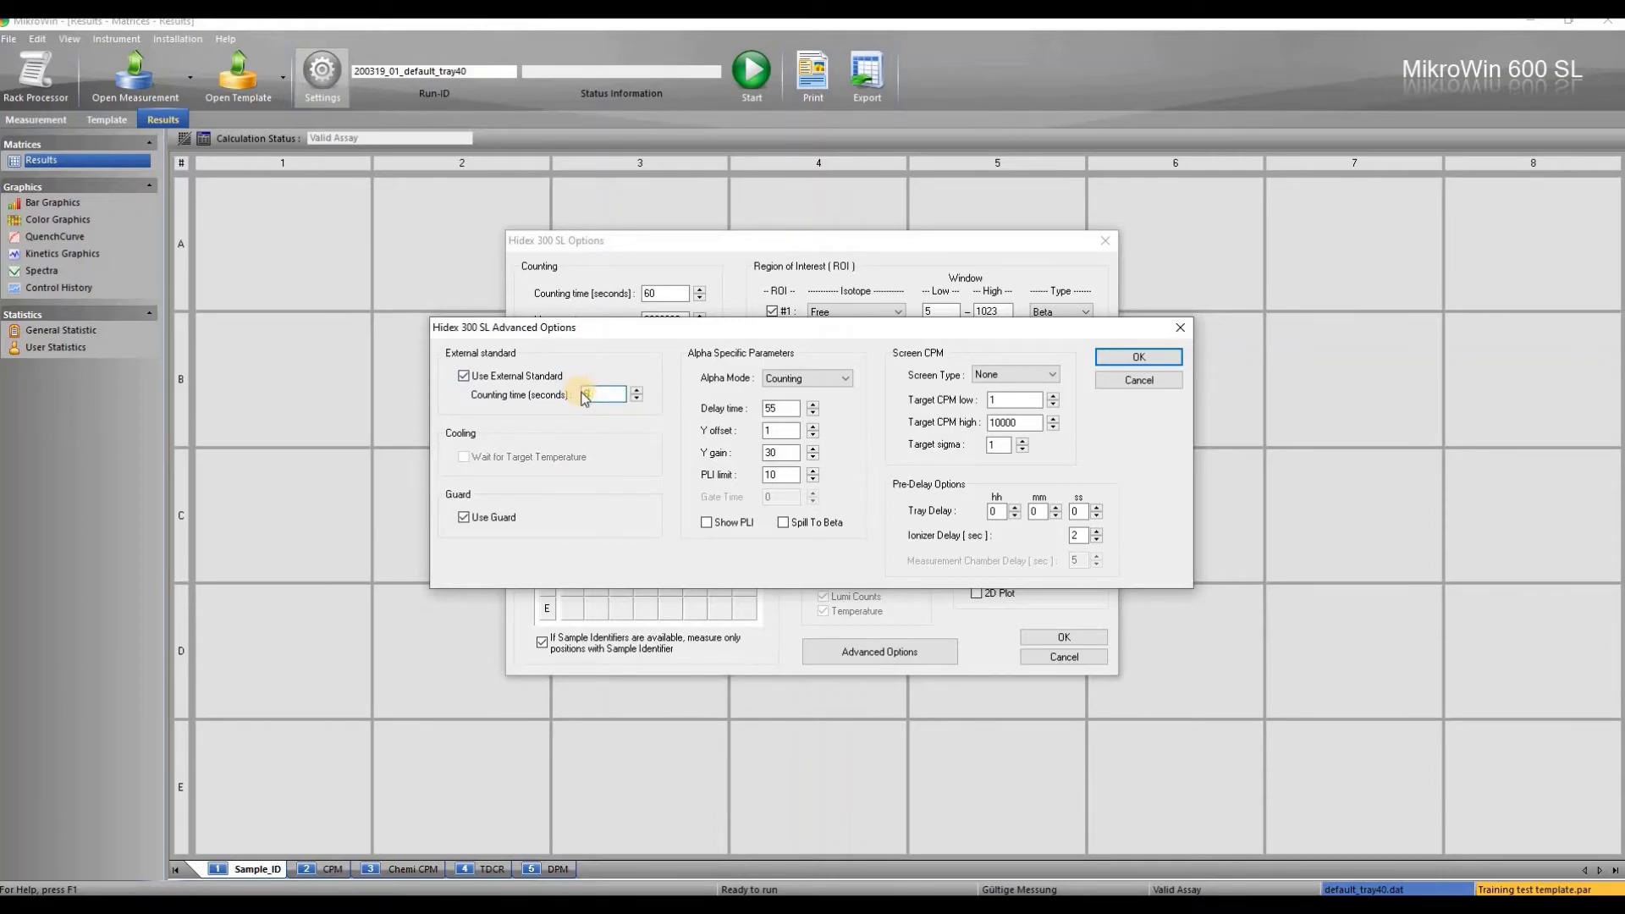
pyautogui.write('30')
pyautogui.click(464, 378)
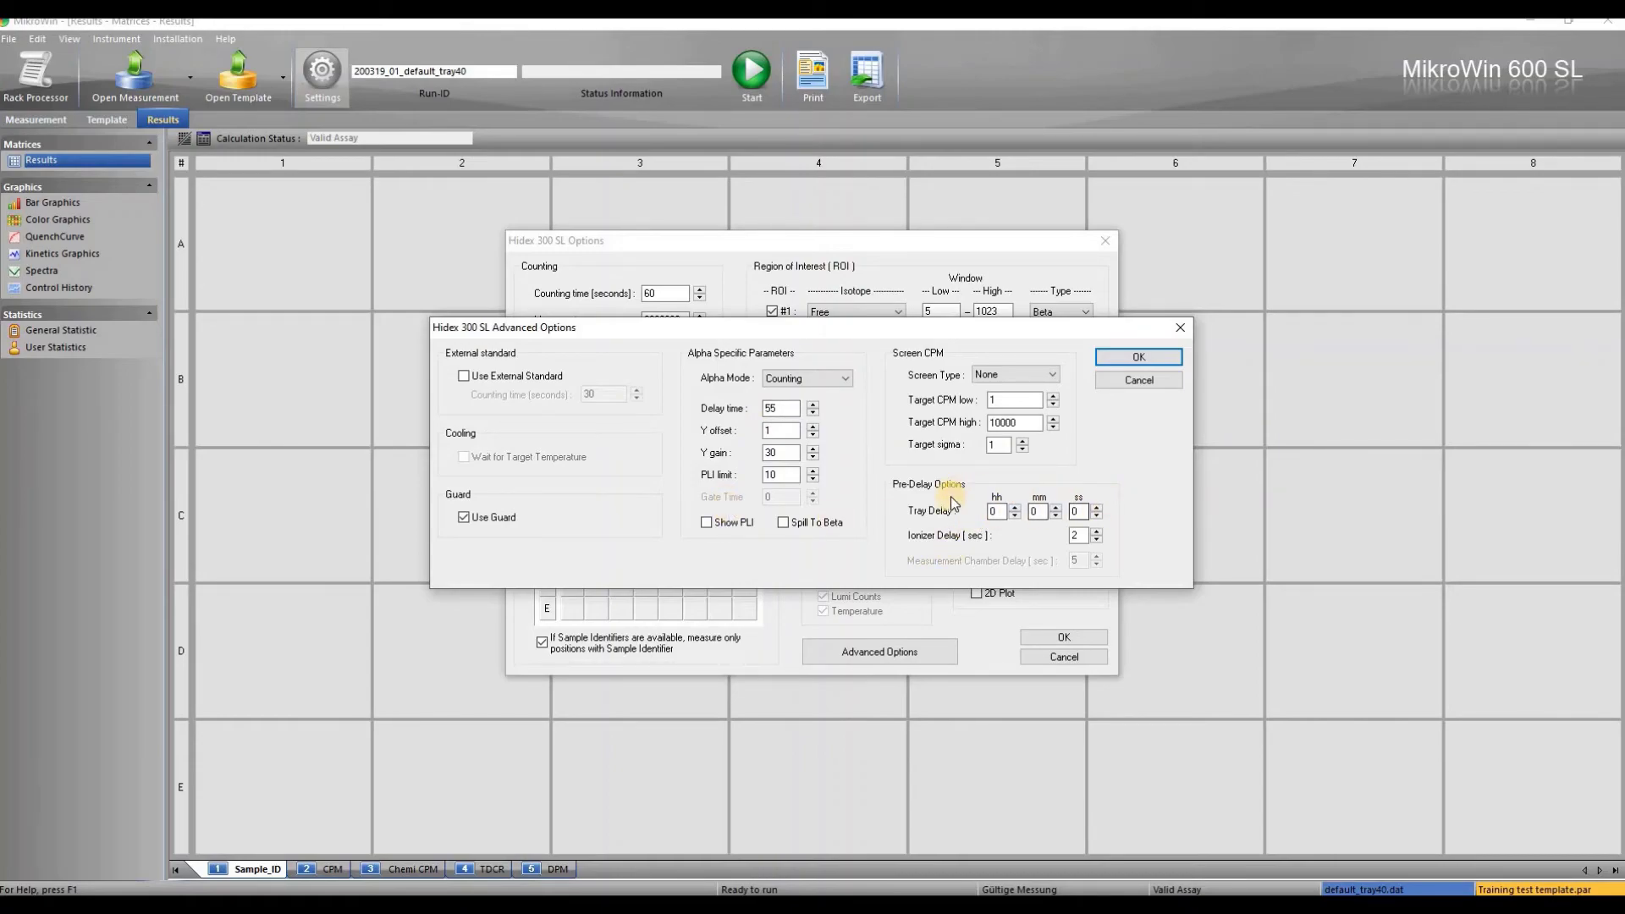
# - Set the tray delay to 30 minutes and the ionizer delay to 5 seconds, and accept the advanced options
pyautogui.doubleClick(1037, 510)
pyautogui.write('30')
pyautogui.doubleClick(1074, 535)
pyautogui.click(1127, 359)
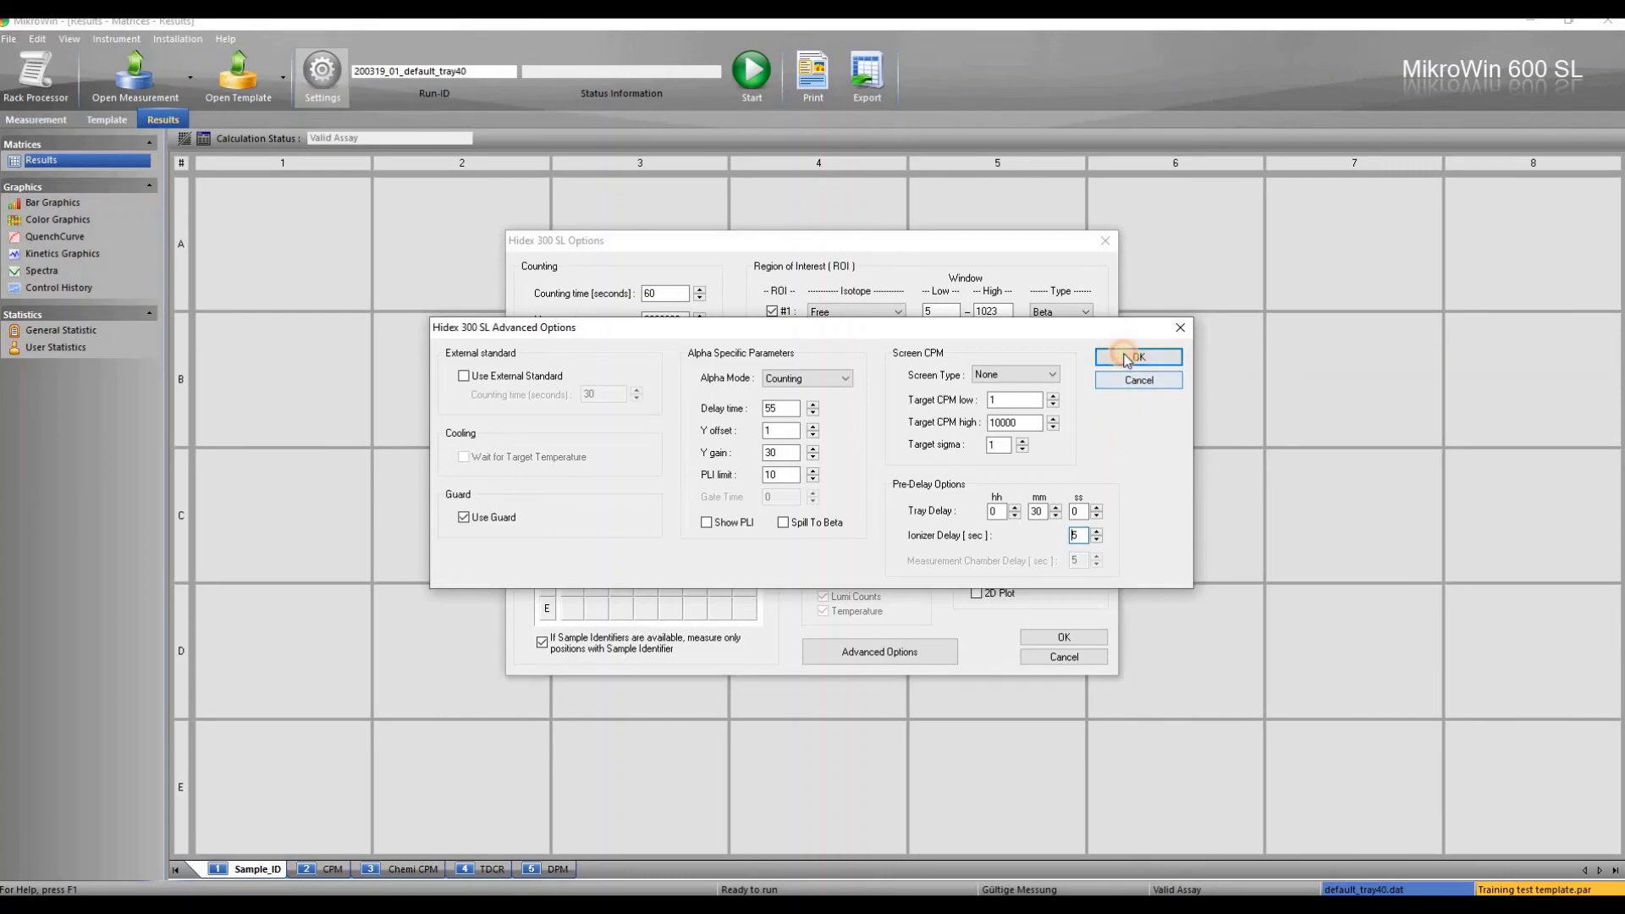
# - Accept the measurement settings and save them to the current template
pyautogui.click(1037, 641)
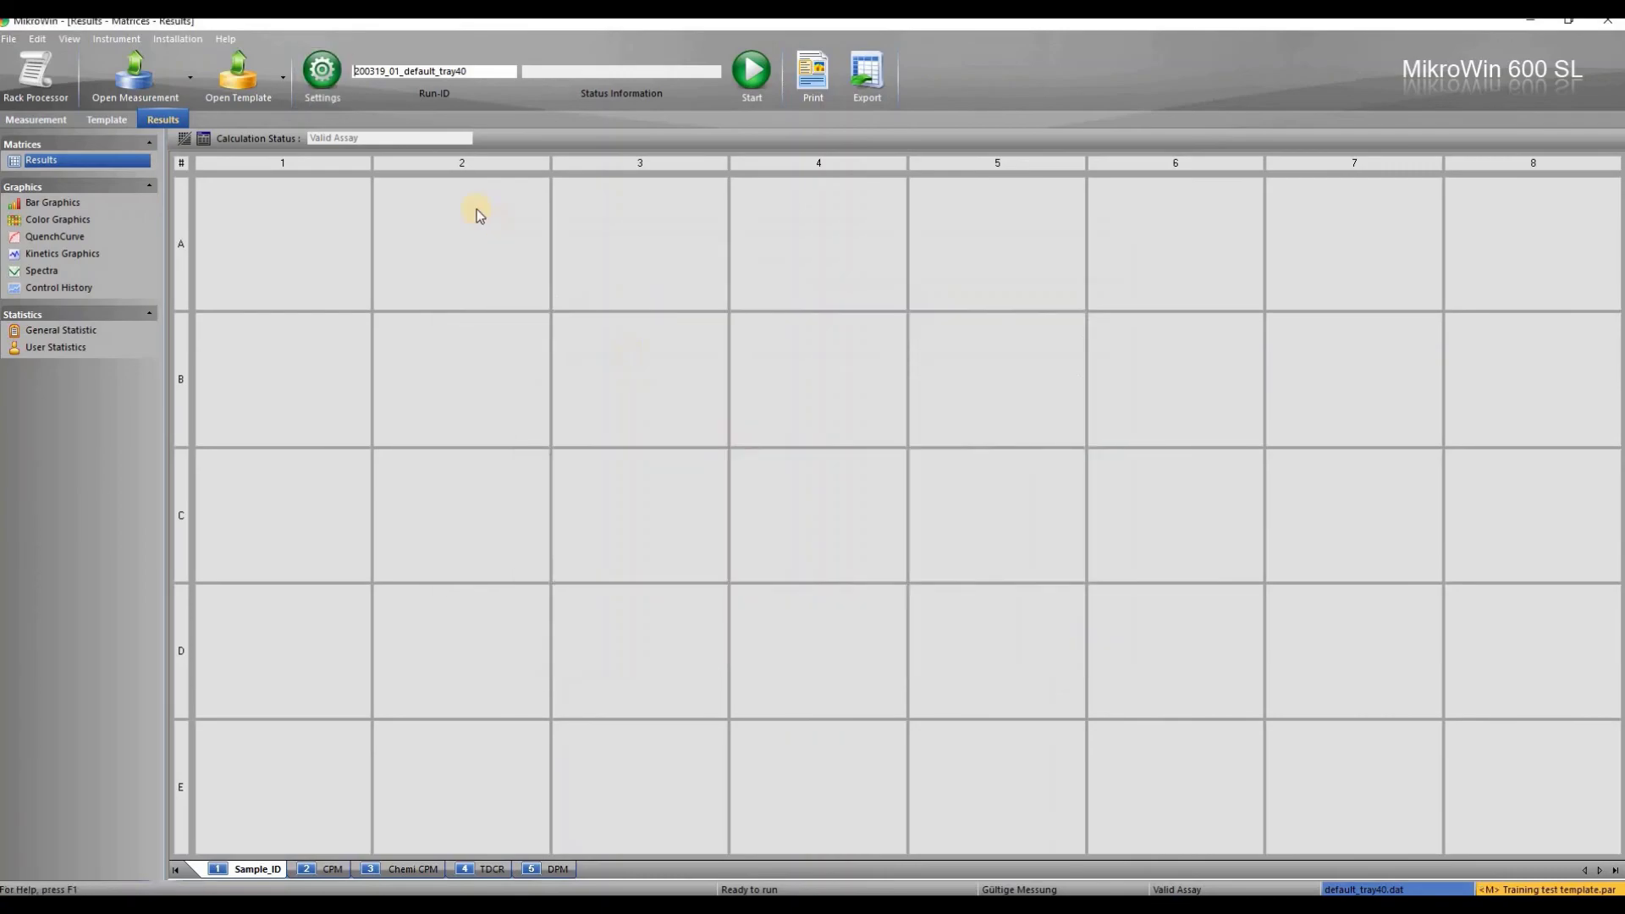
pyautogui.click(283, 78)
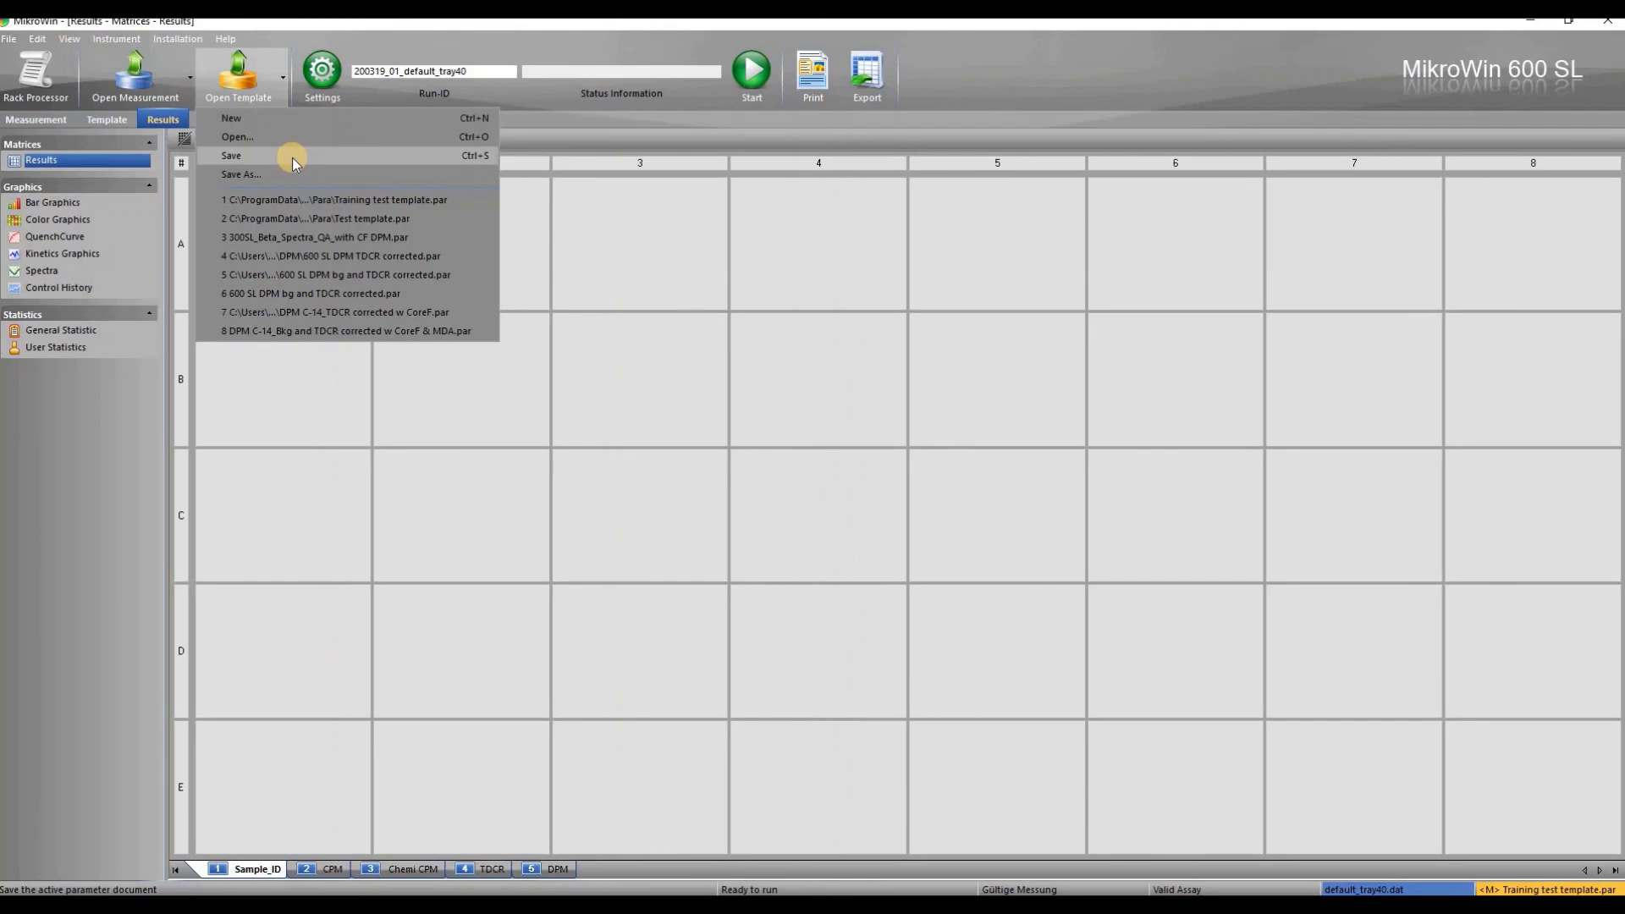
pyautogui.click(292, 157)
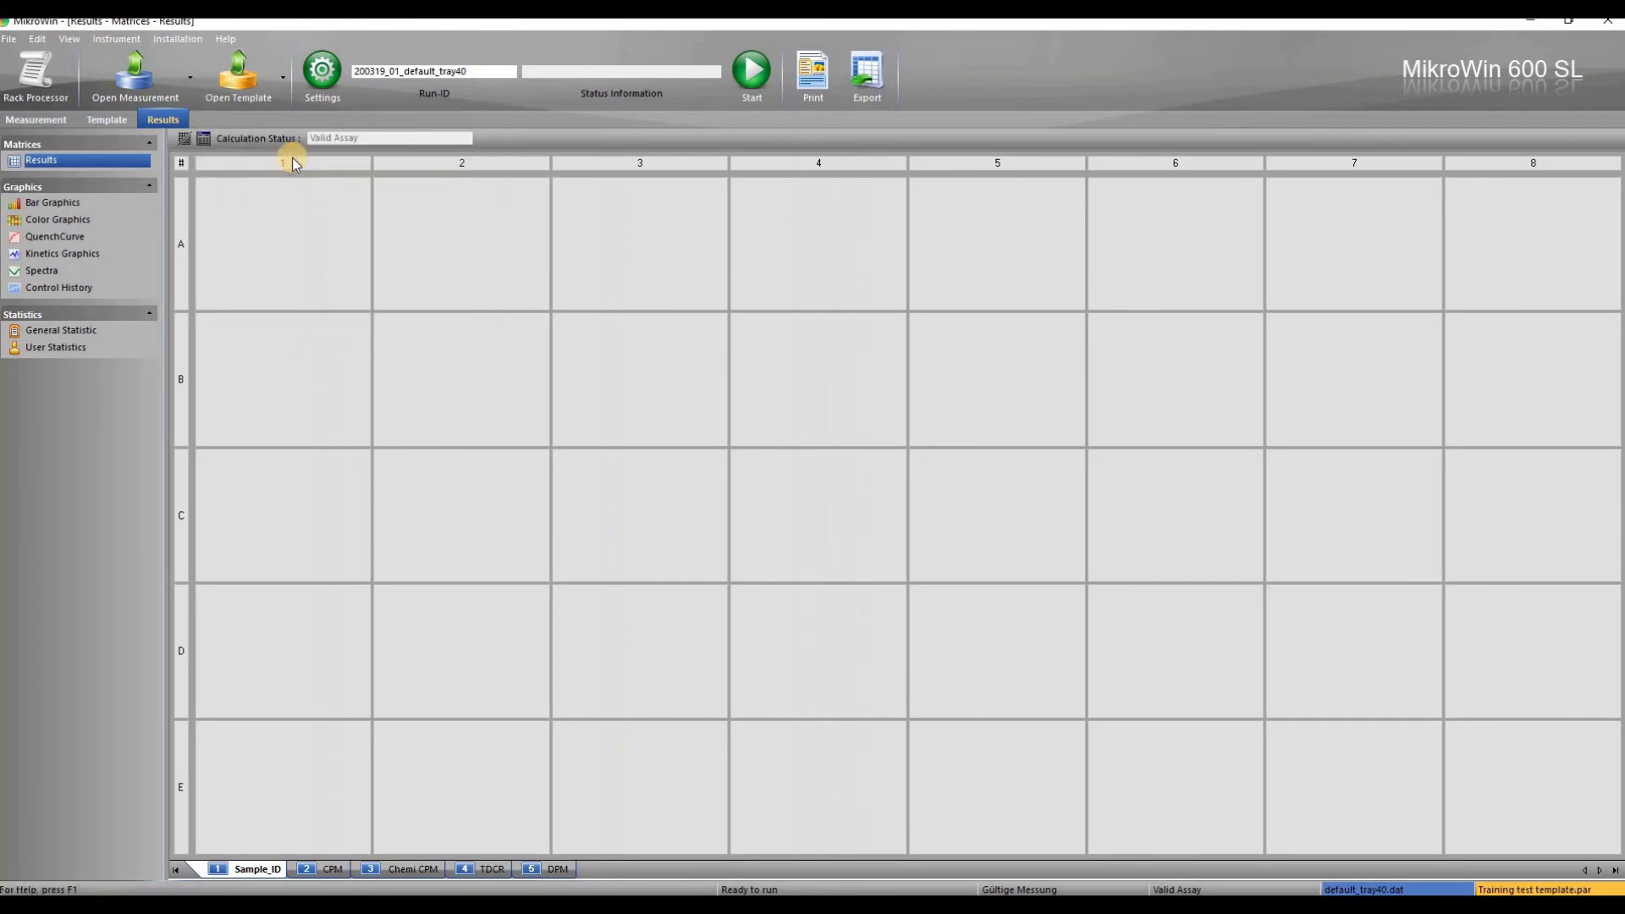